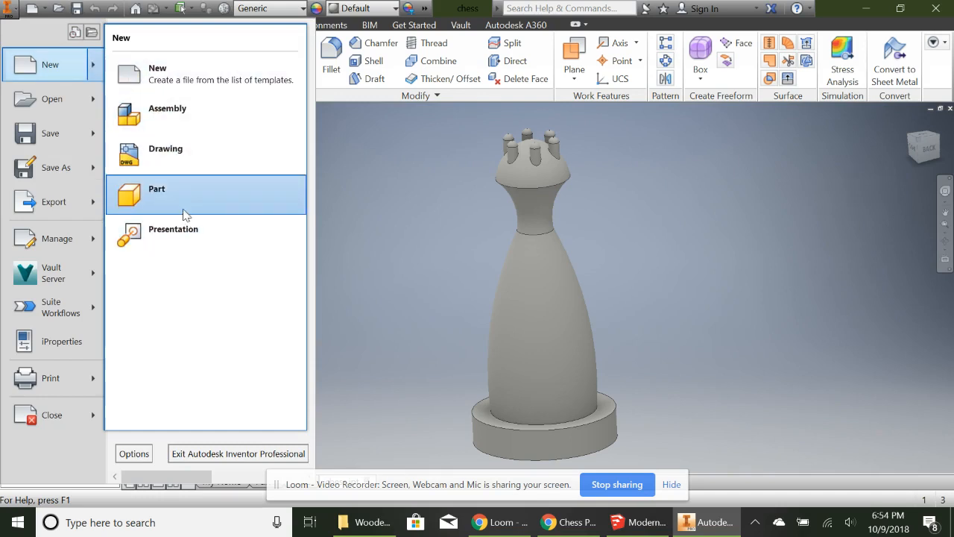
Create a new drawing and set its sheet size to A, keeping landscape orientation.
click(167, 153)
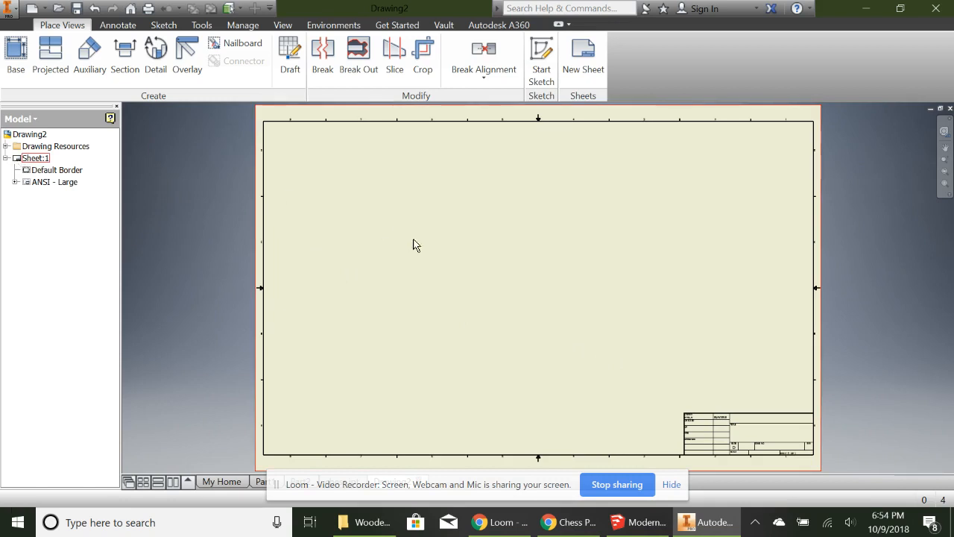
click(23, 164)
right_click(23, 164)
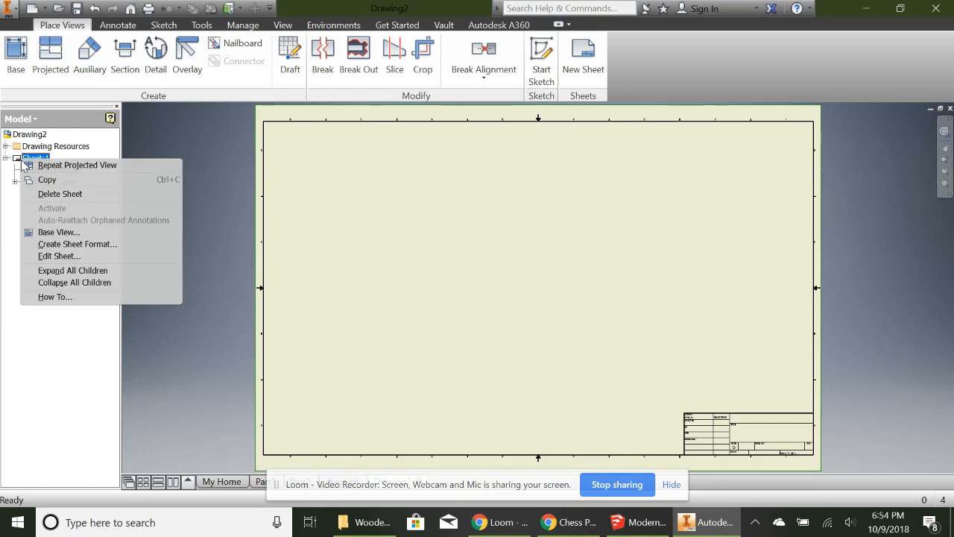
click(69, 257)
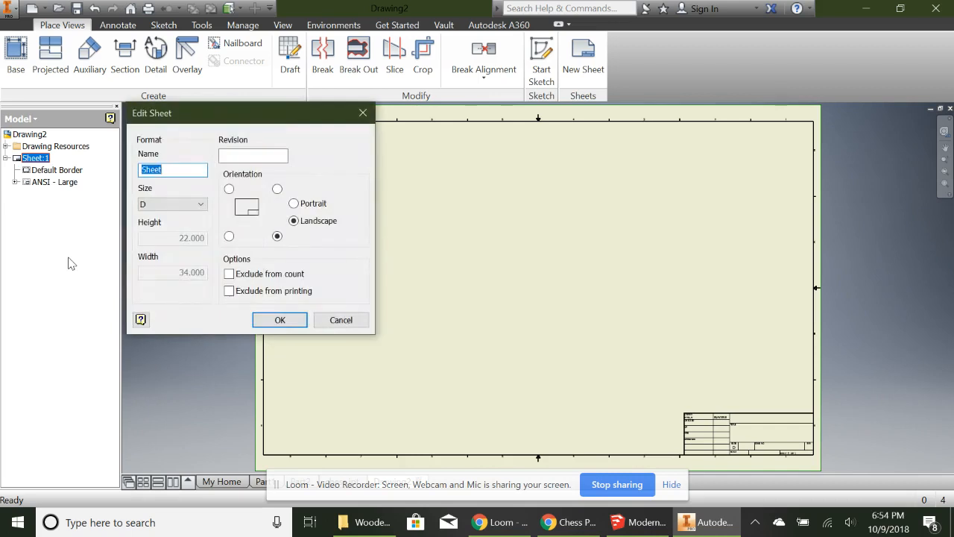
click(195, 205)
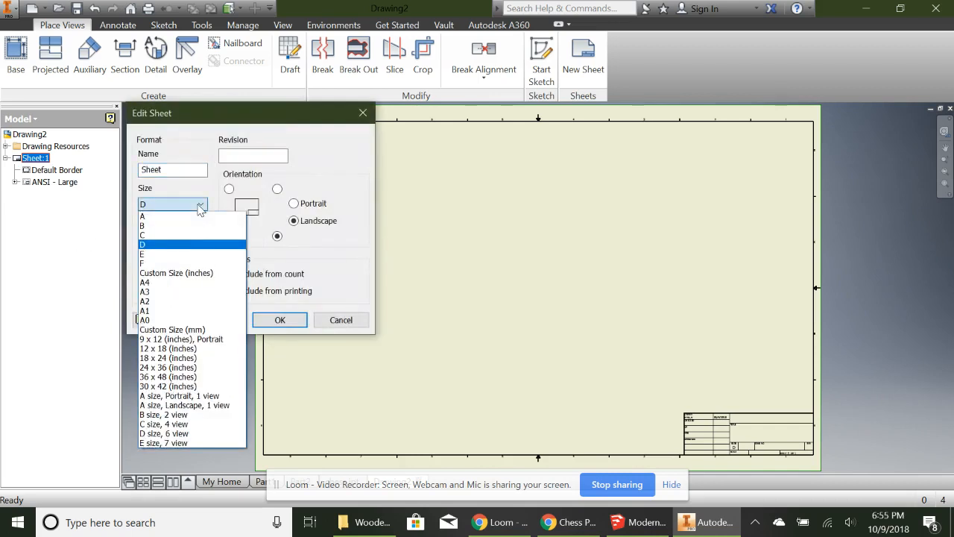
click(190, 217)
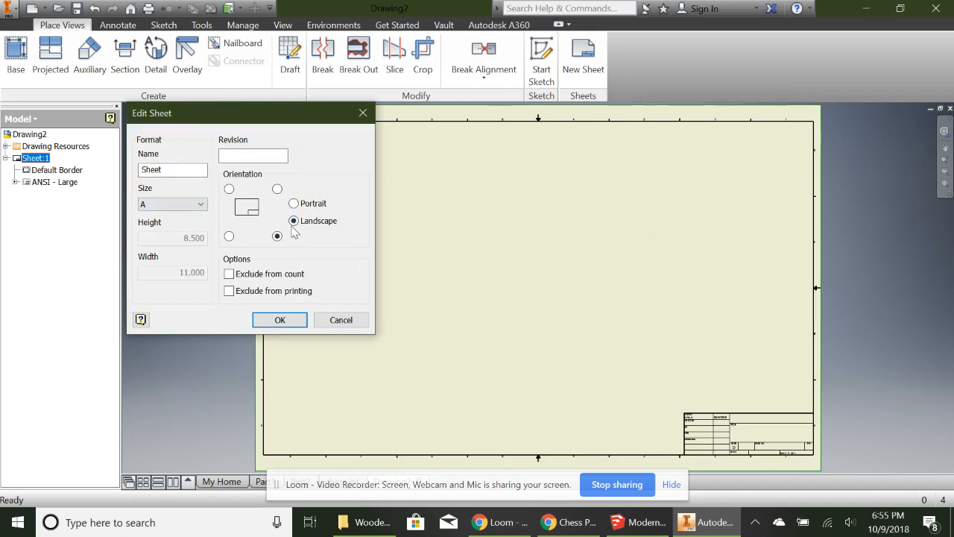
click(279, 320)
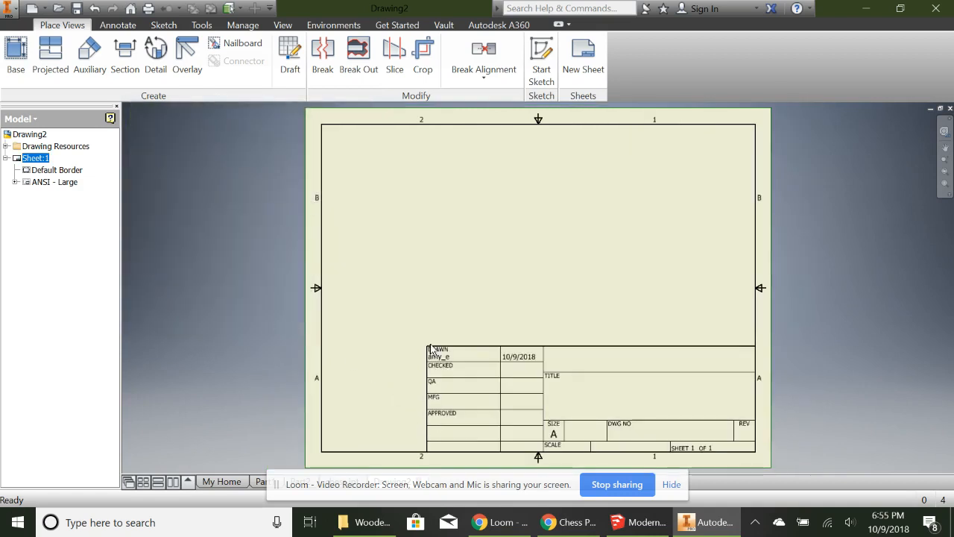
Delete the ANSI - Large title block from the sheet.
click(25, 184)
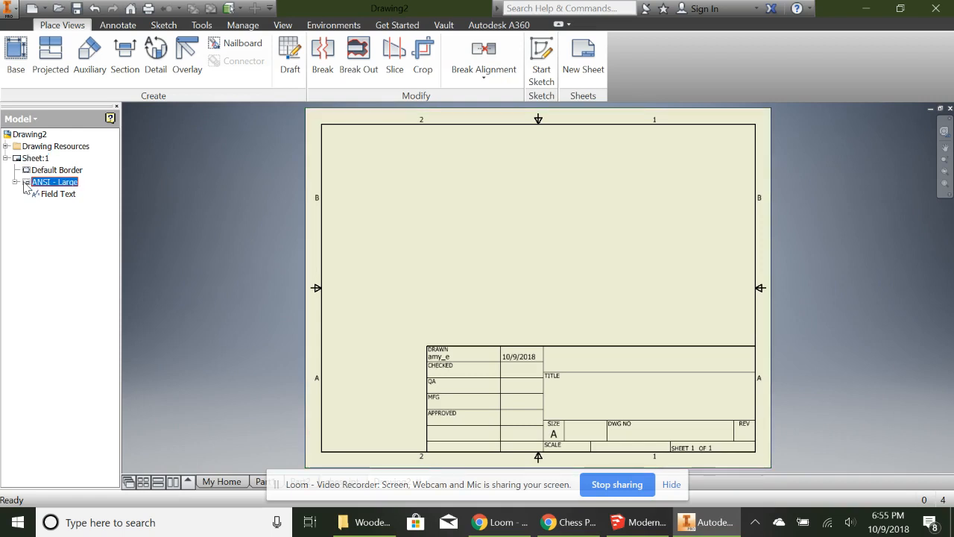
right_click(25, 186)
click(46, 201)
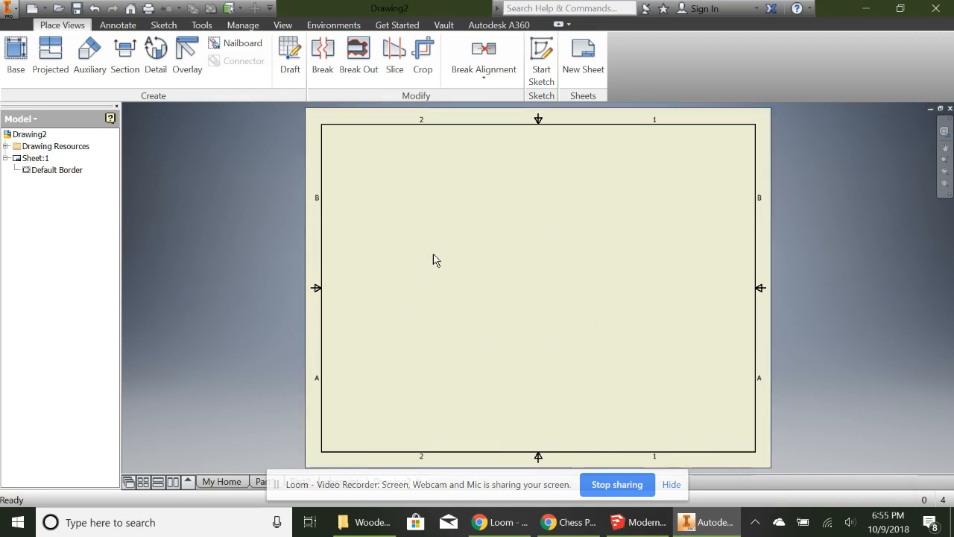
Set the drawing's active standard to Default Standard (ANSI-mm) in the document settings and apply it.
click(202, 25)
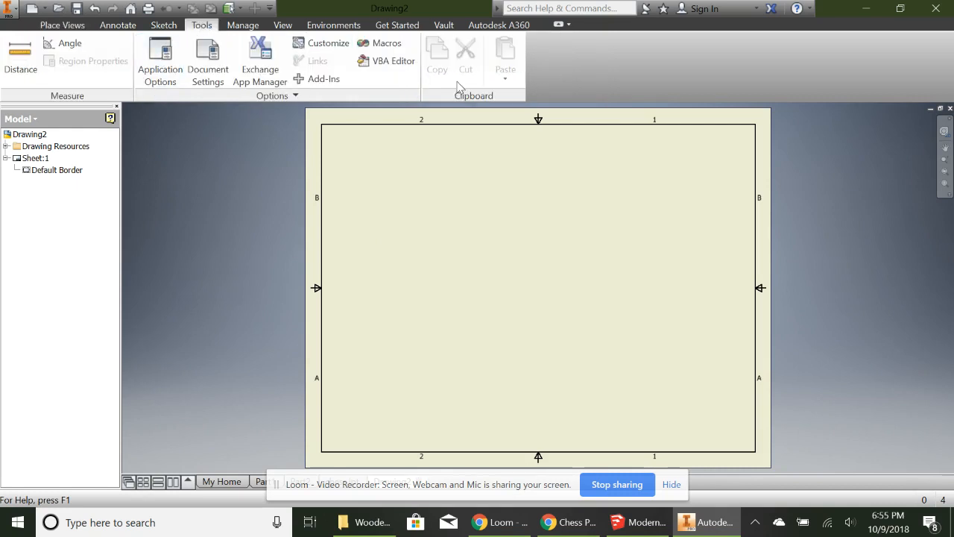
click(207, 69)
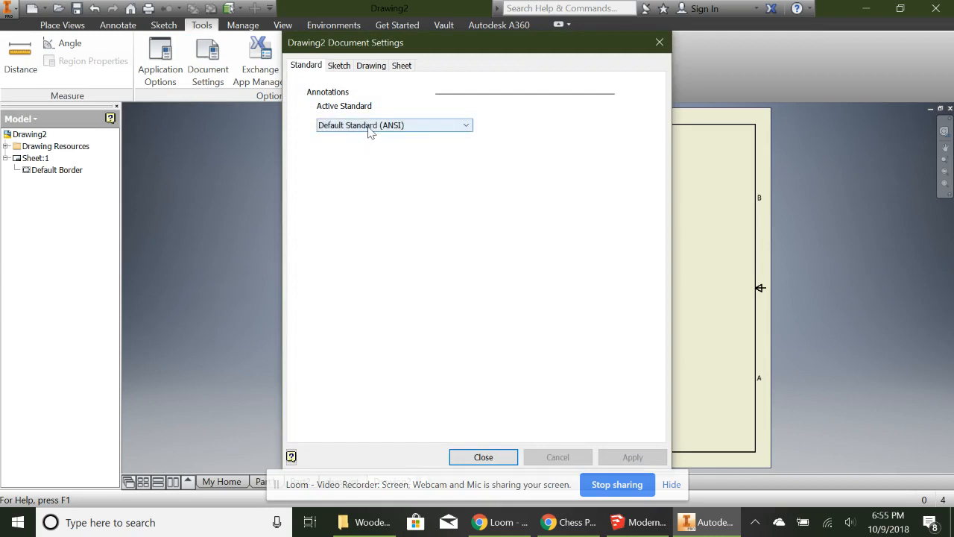
click(368, 126)
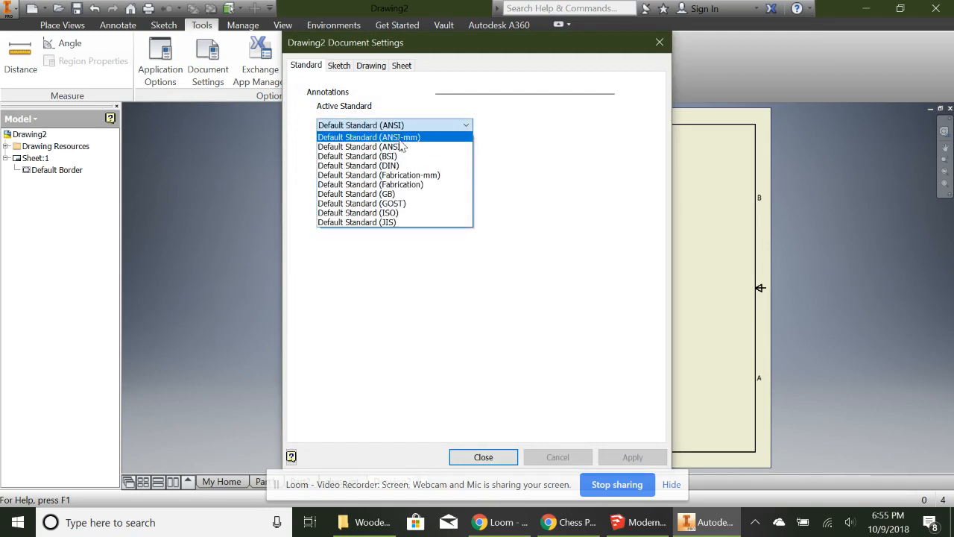
click(399, 141)
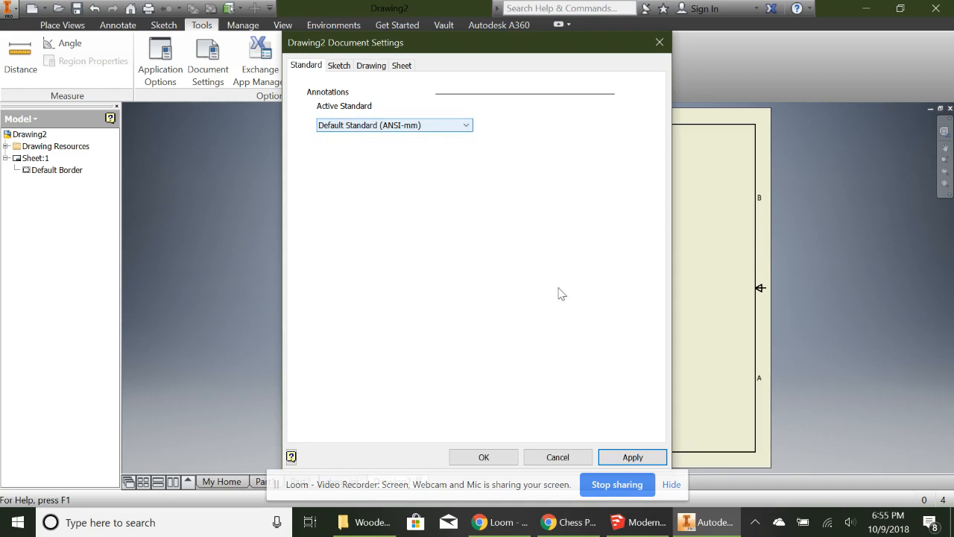
click(631, 456)
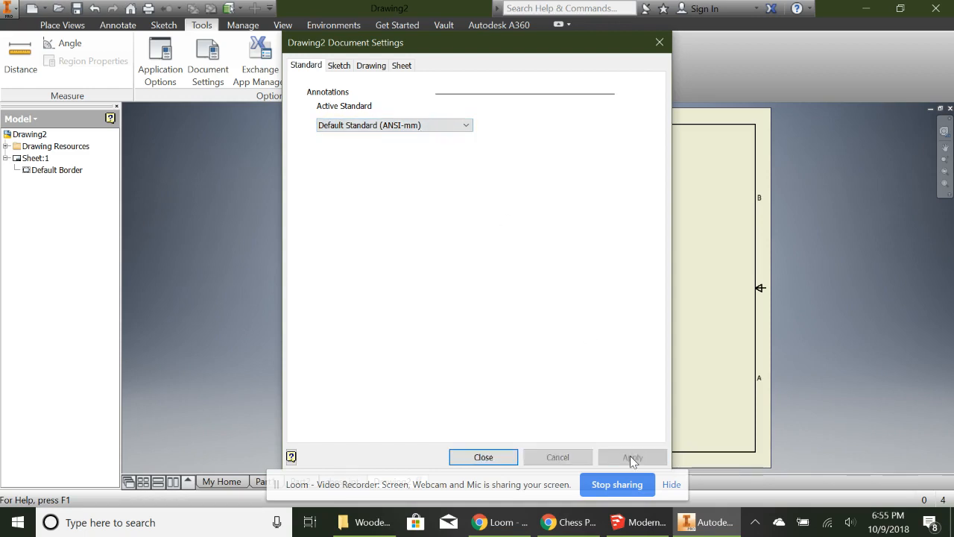
click(488, 457)
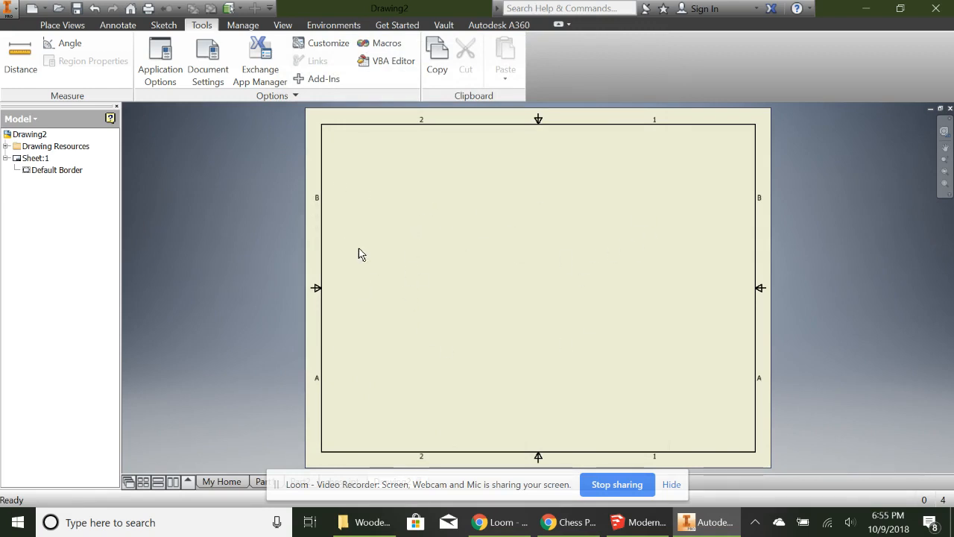
Start a base view of chess.ipt on the sheet.
click(63, 25)
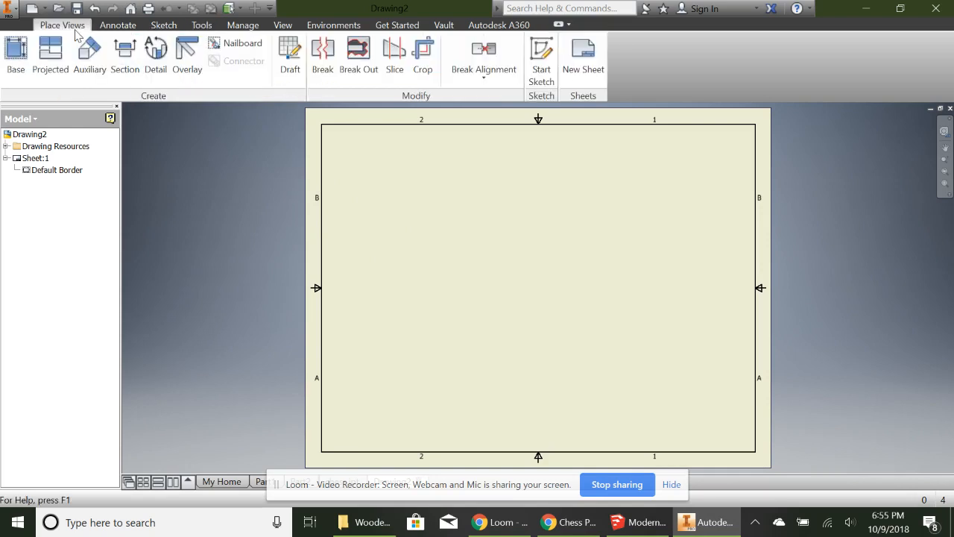
click(16, 49)
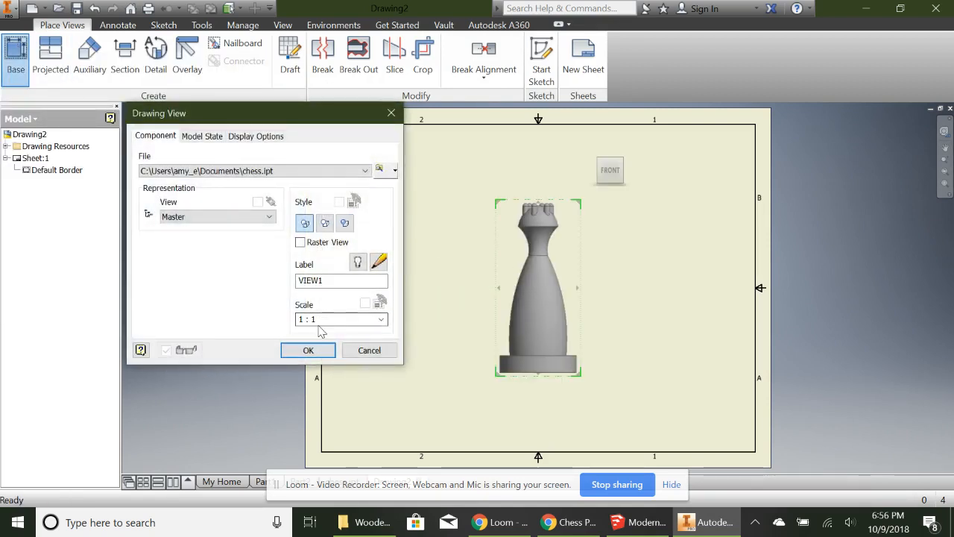
Try the base view at 2:1 and 1/2 scale, and return it to 1:1.
click(381, 321)
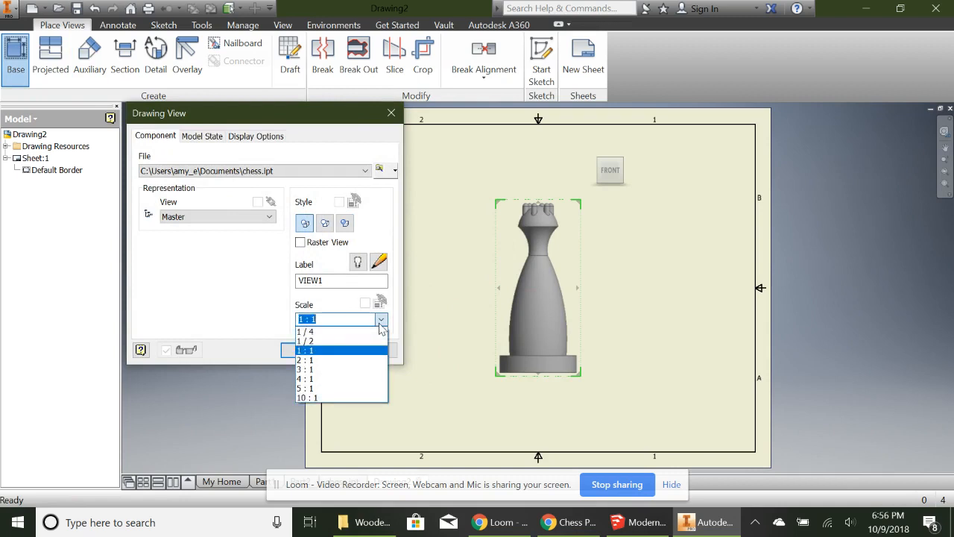
click(364, 359)
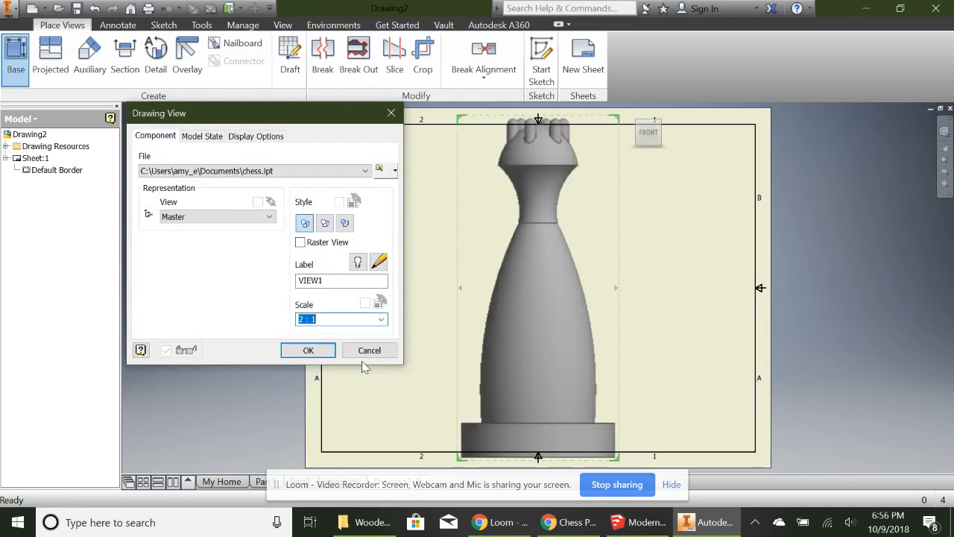
click(381, 320)
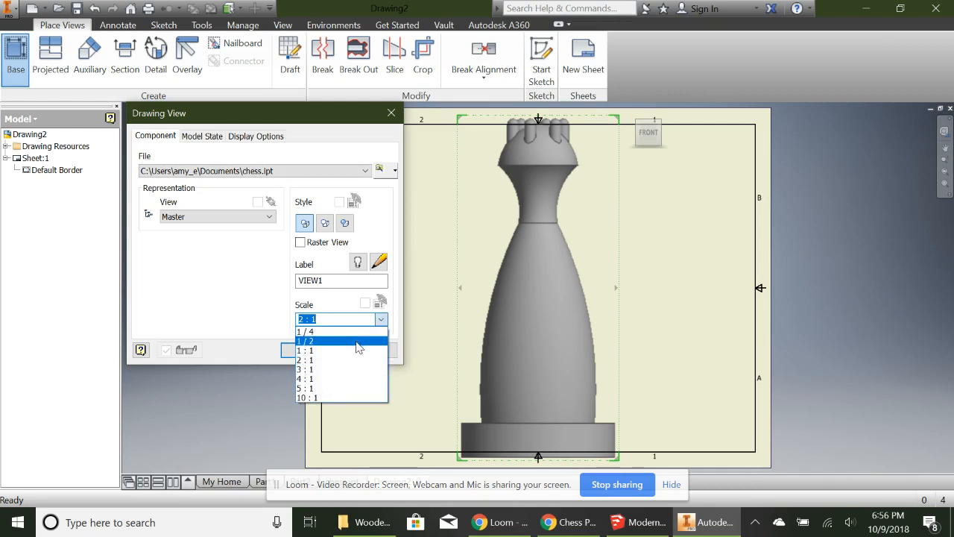
click(357, 342)
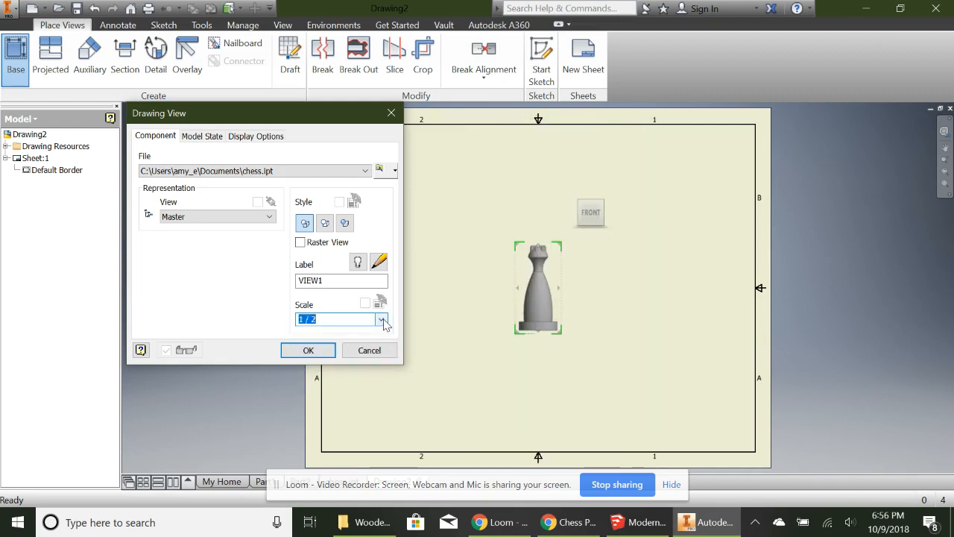
click(381, 319)
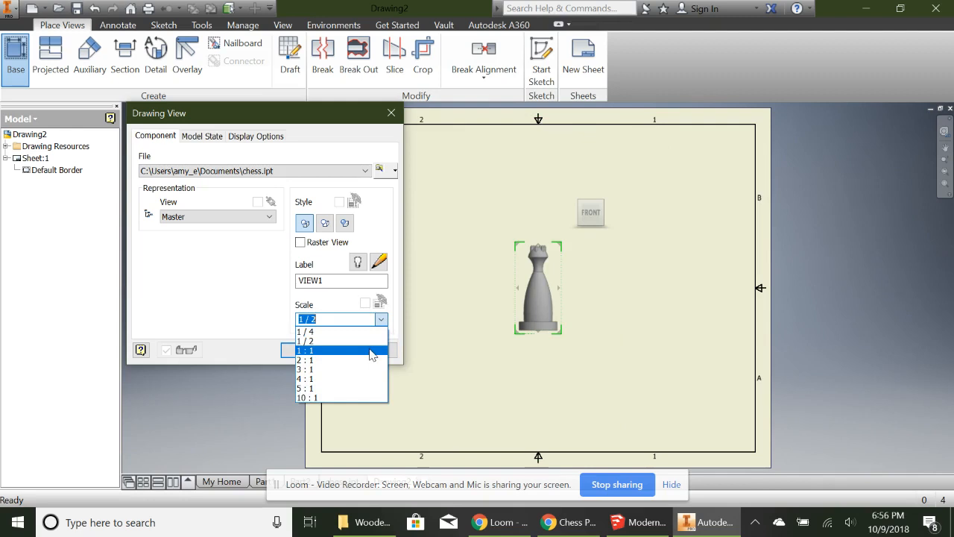
click(372, 350)
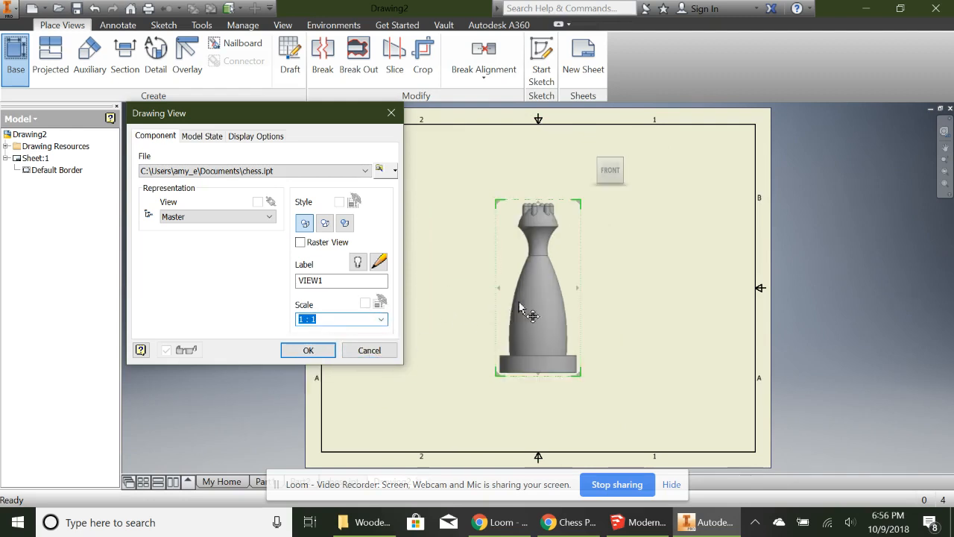
Place the front base view of the chess piece near the lower-left corner of the sheet.
drag(531, 299, 395, 362)
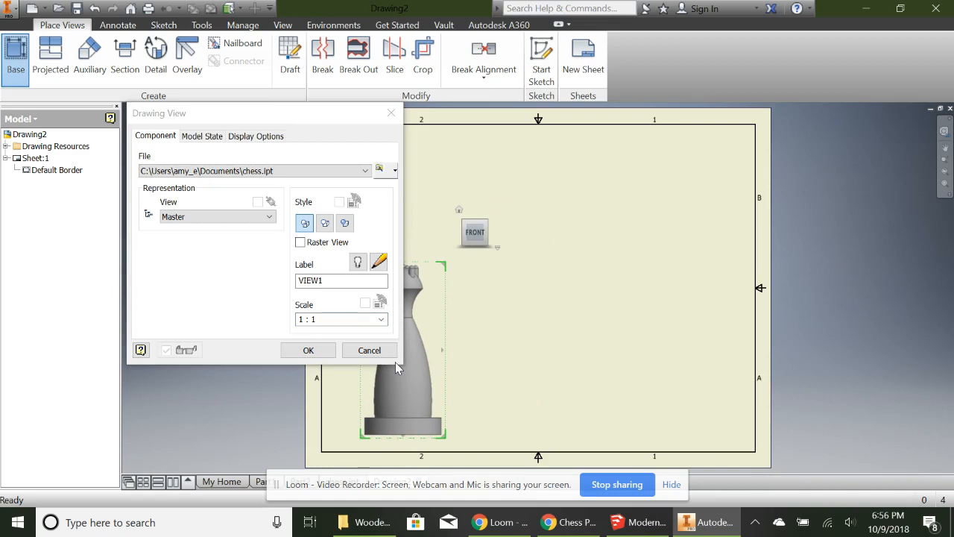
click(309, 350)
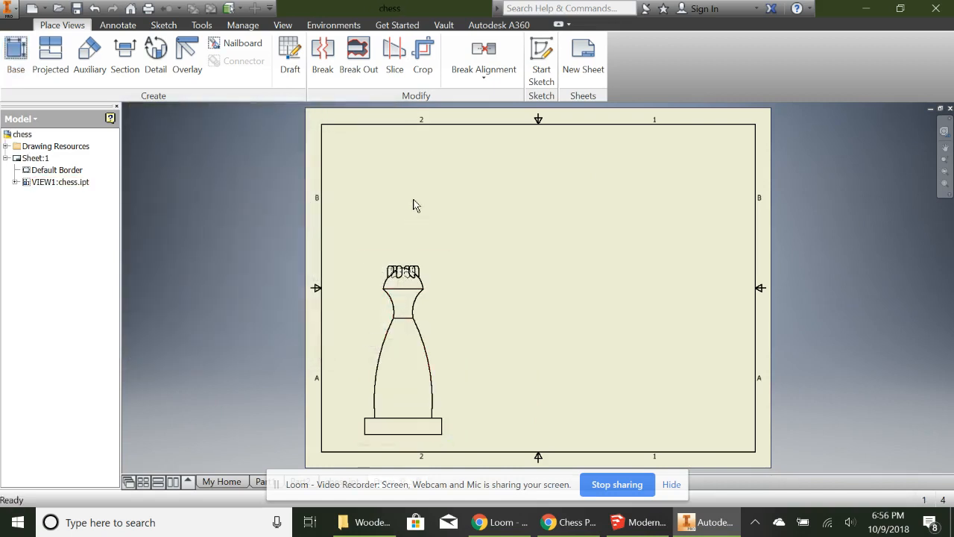
Create projected views from the front view: a top view above it and an isometric view in the sheet's upper right.
click(52, 60)
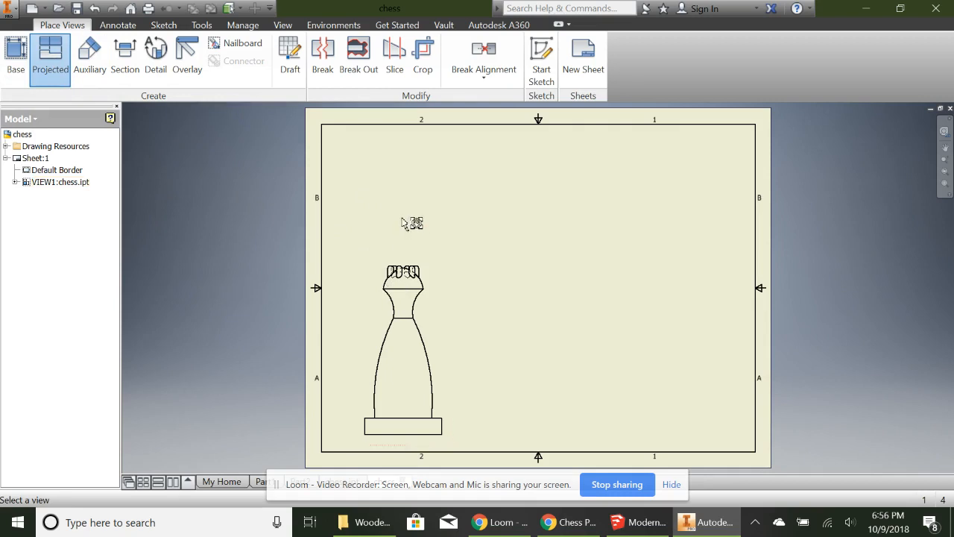
click(398, 312)
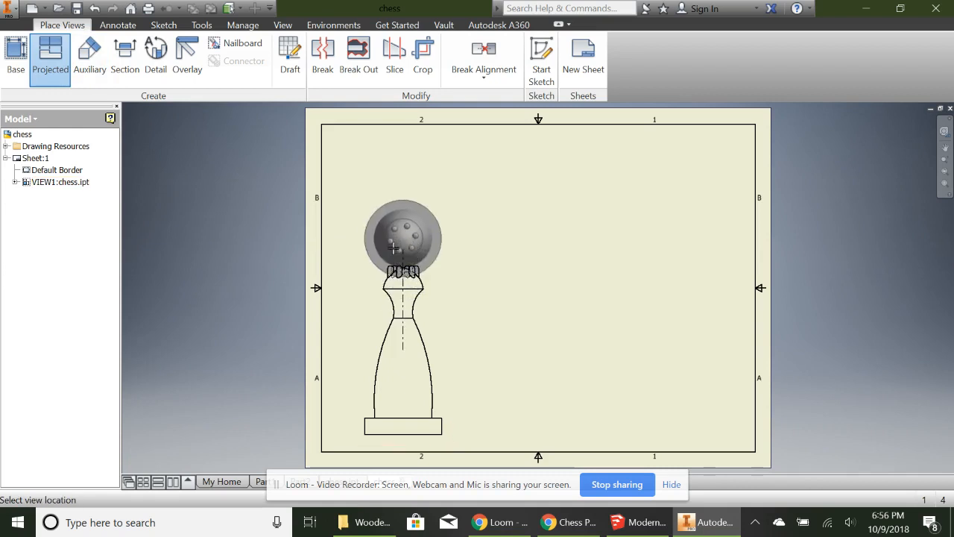
click(391, 203)
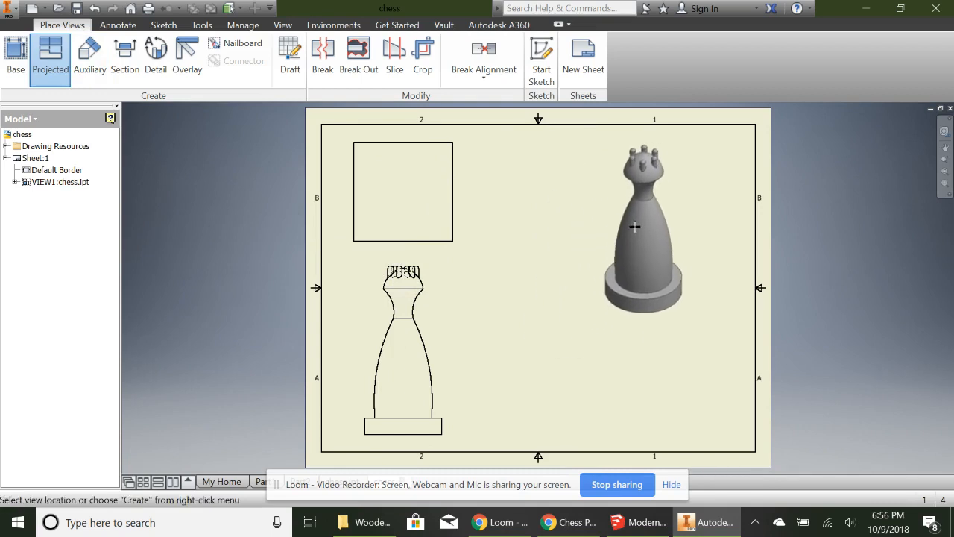
click(634, 226)
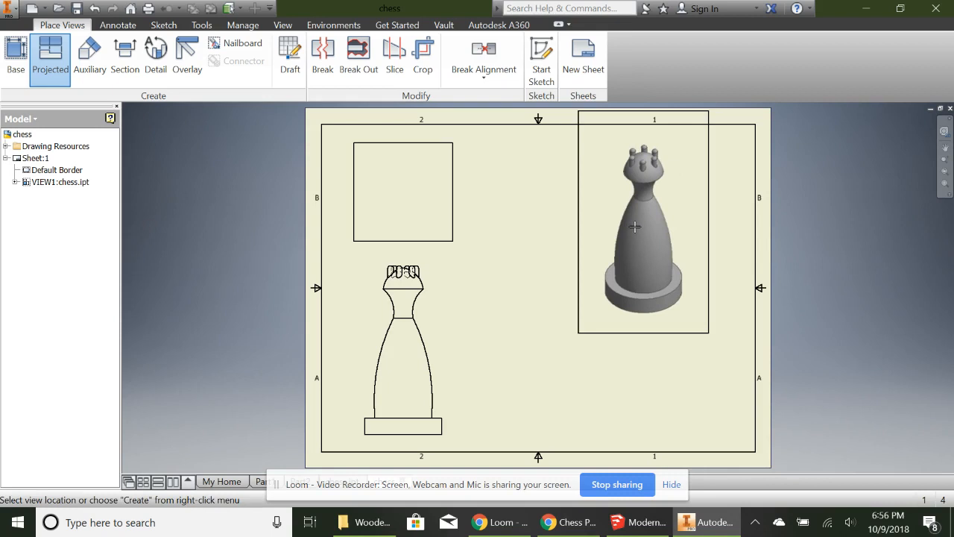
right_click(635, 227)
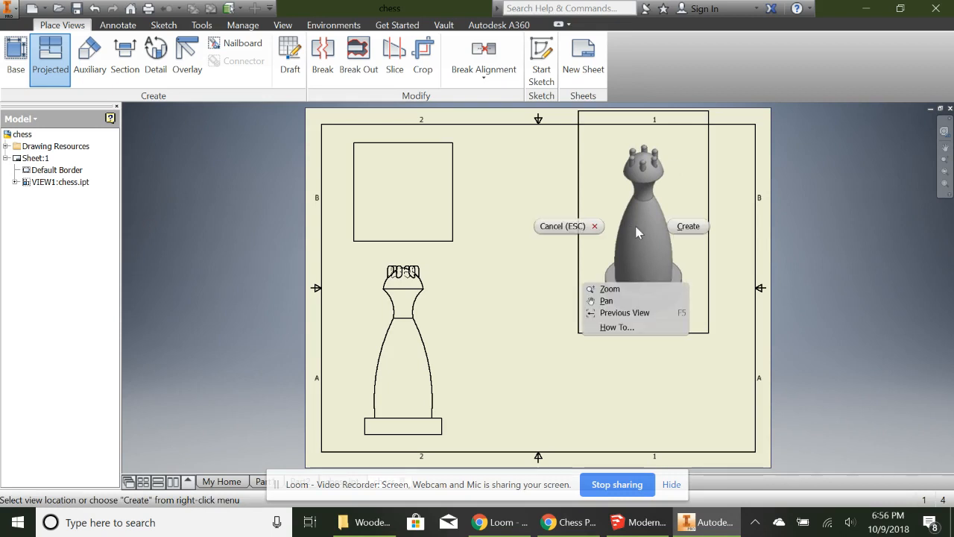
click(687, 227)
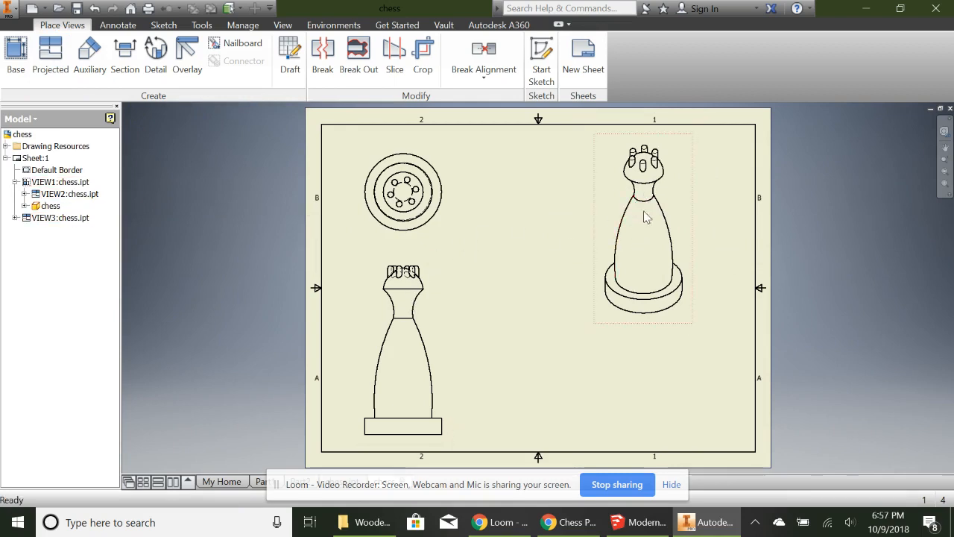
Edit the isometric view to use the shaded style.
right_click(598, 329)
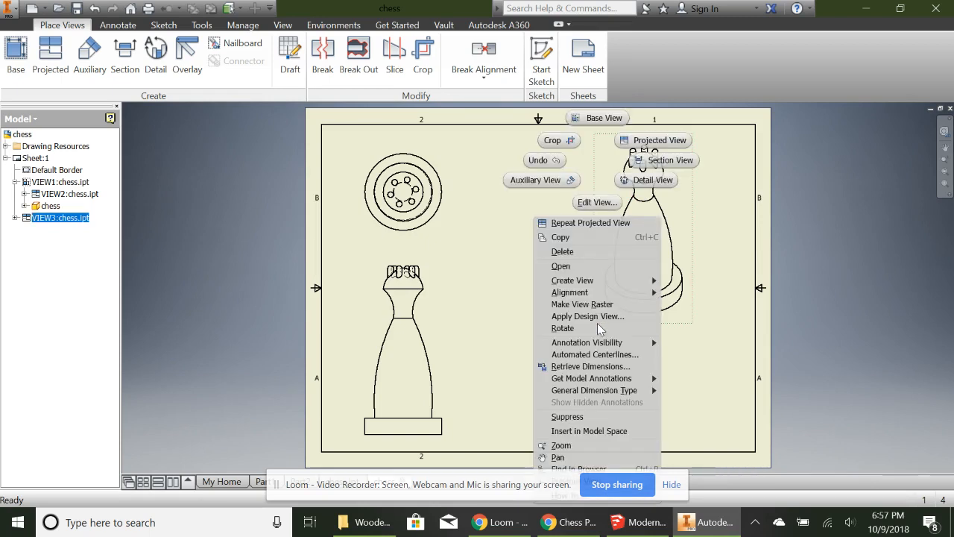
click(597, 203)
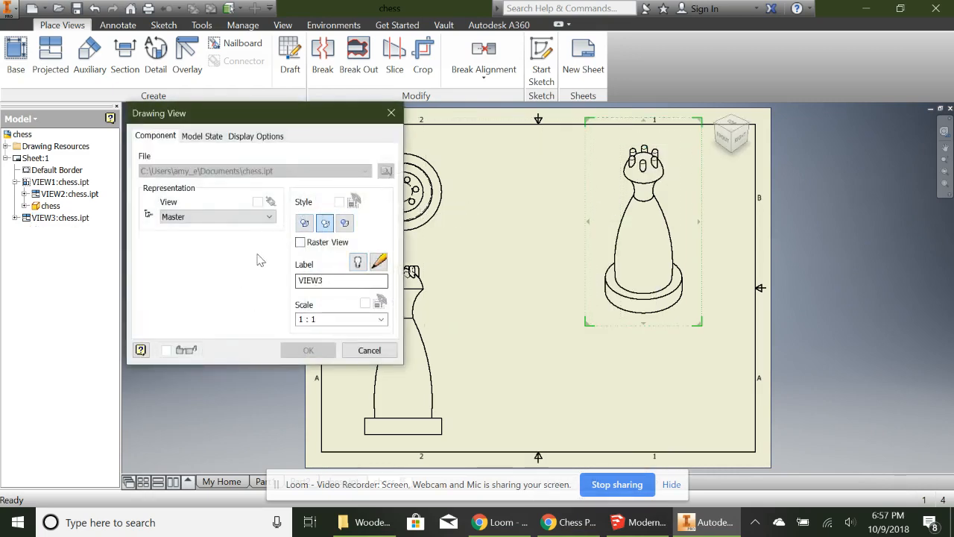
click(345, 224)
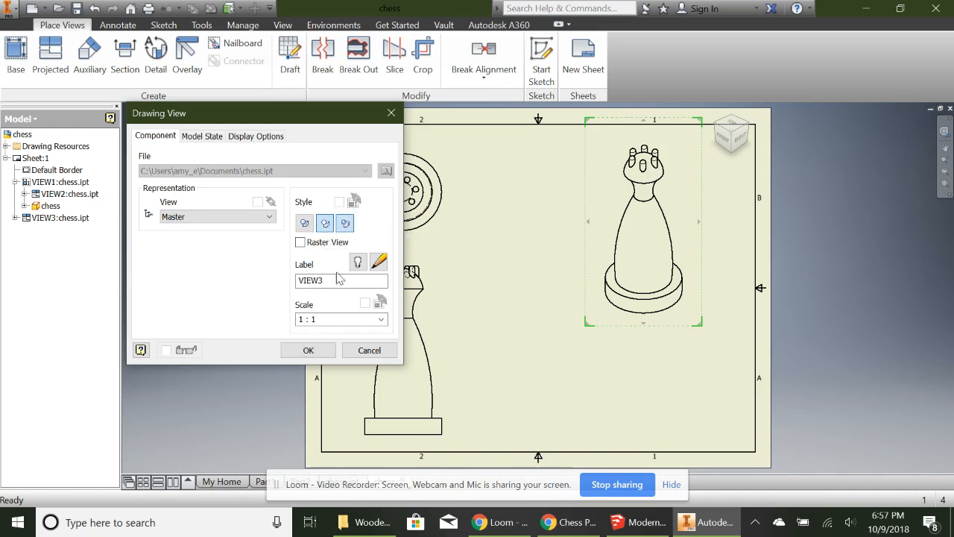
click(307, 350)
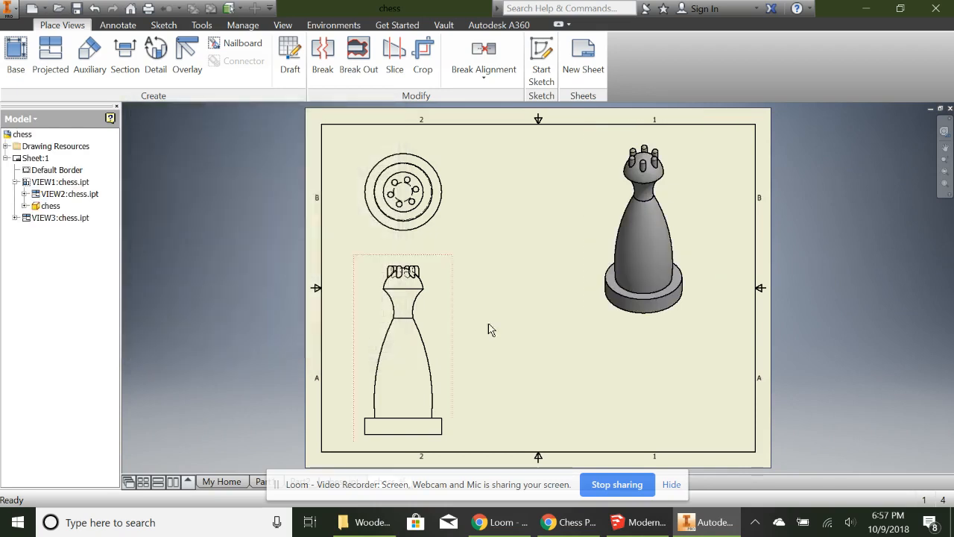
click(636, 263)
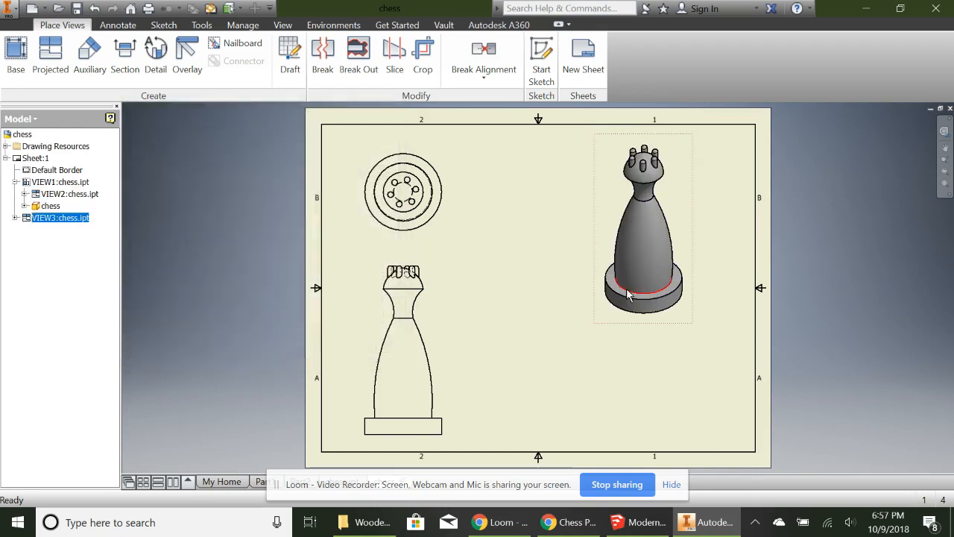
Move the shaded isometric view slightly down and to the left on the sheet.
drag(611, 325, 595, 352)
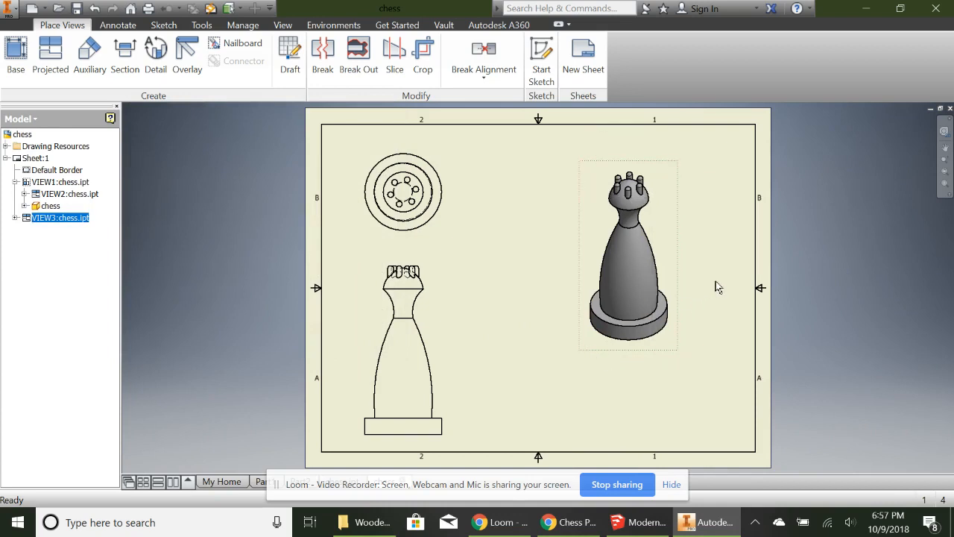
click(789, 260)
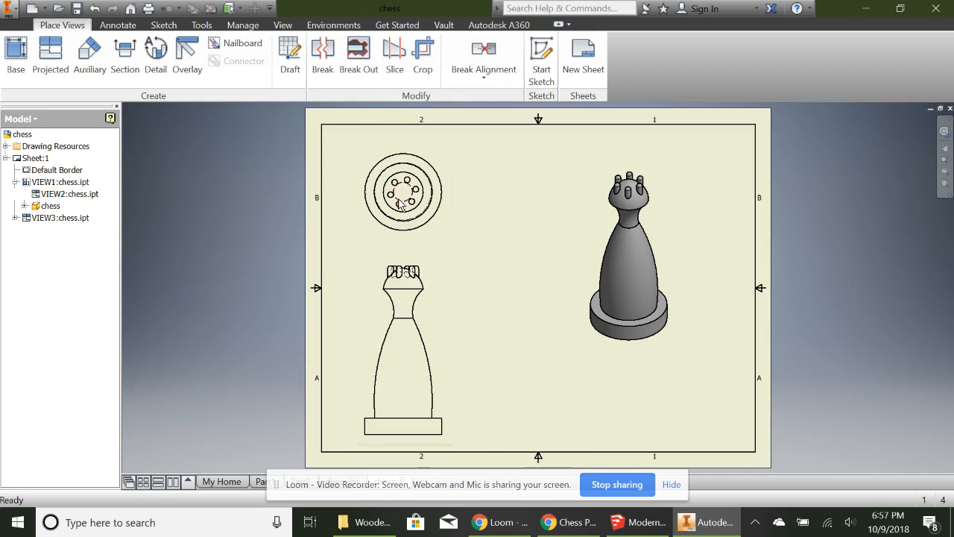
Add a text note below the isometric view reading "Queen:" followed by the person's name, with a text height of 3.17 mm.
click(119, 26)
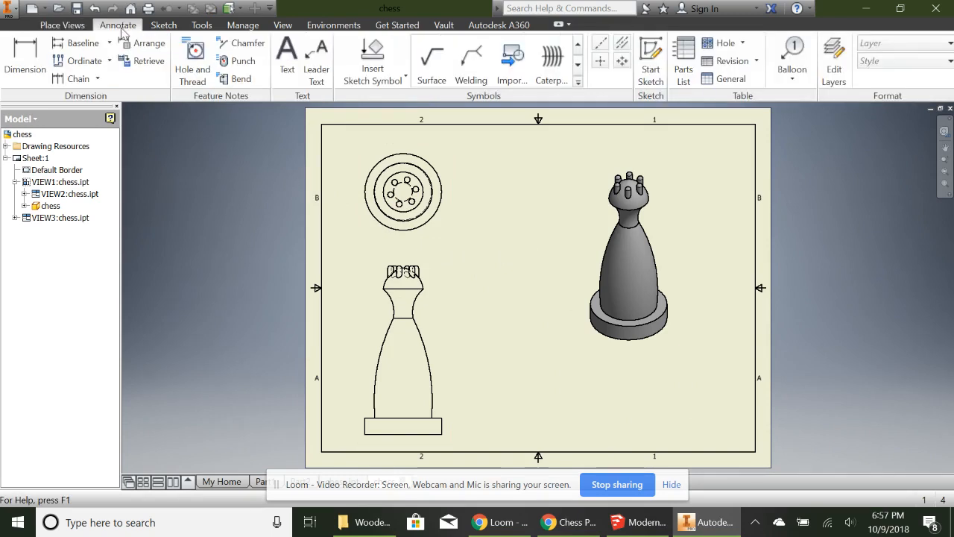
click(287, 50)
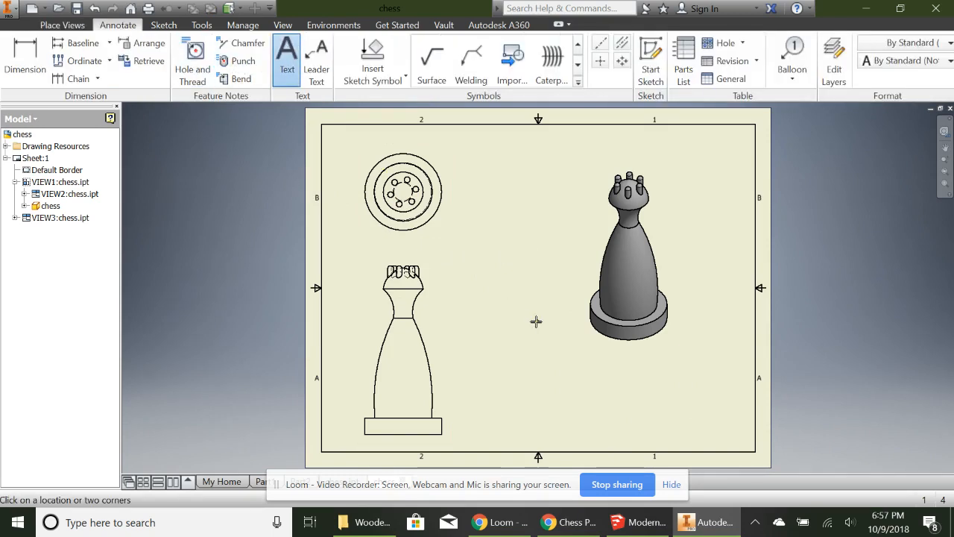
click(595, 383)
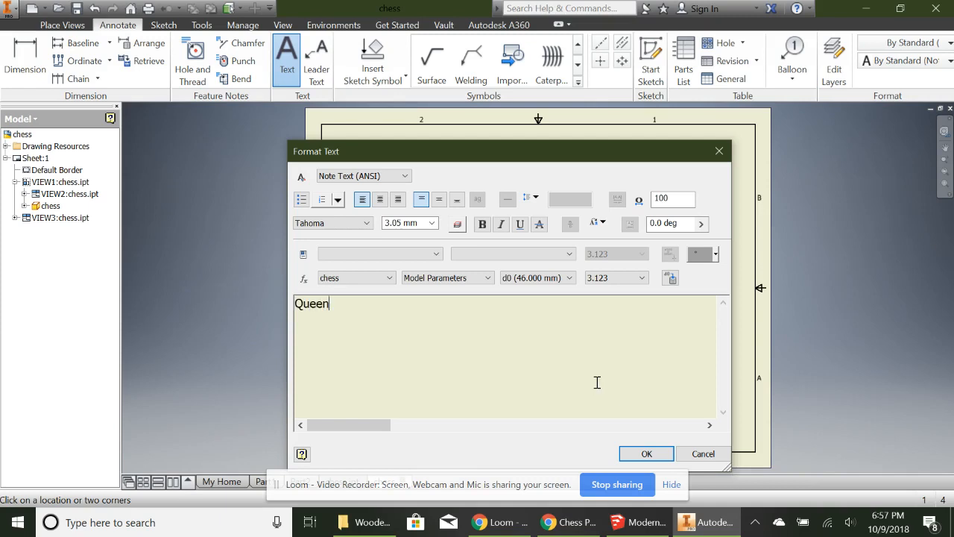
text(Queen: Ms Edson)
triple_click(357, 304)
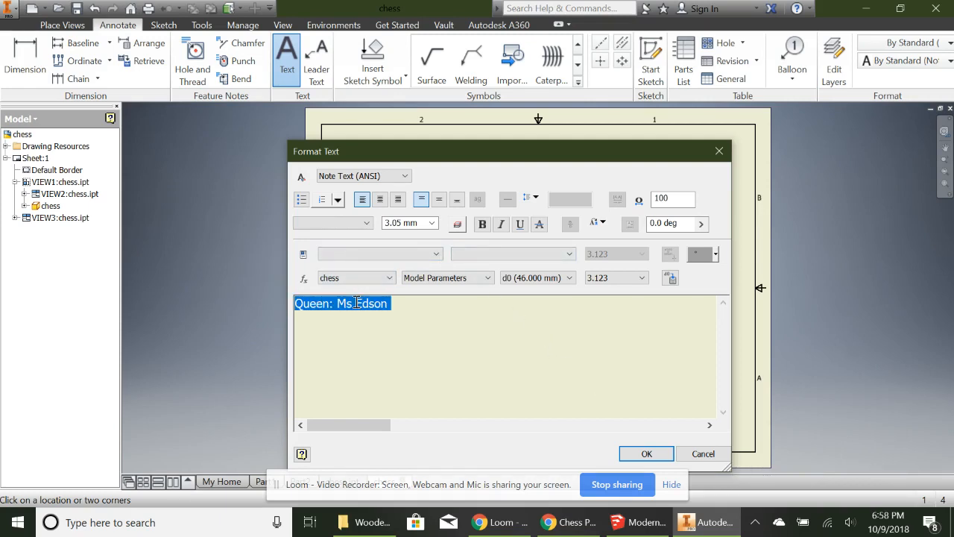
click(407, 222)
click(431, 222)
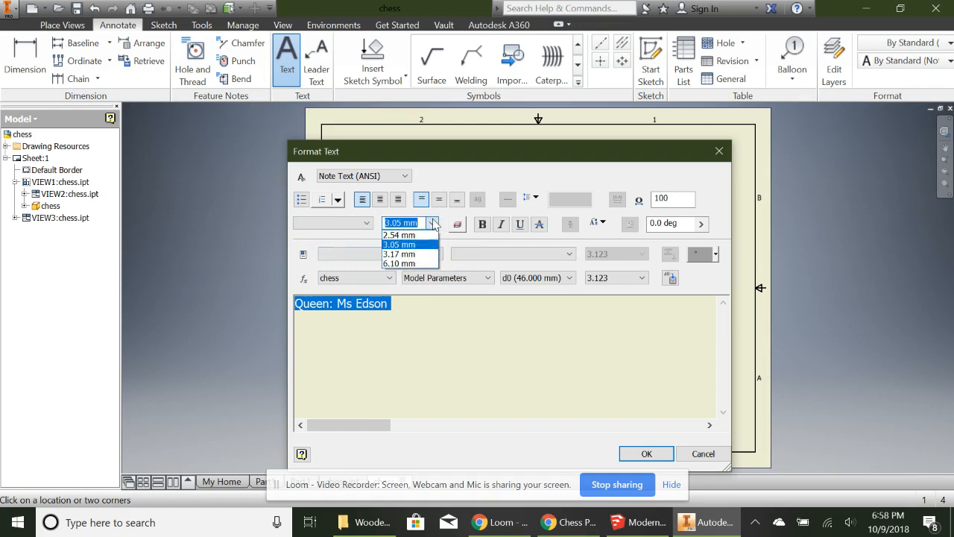
click(408, 254)
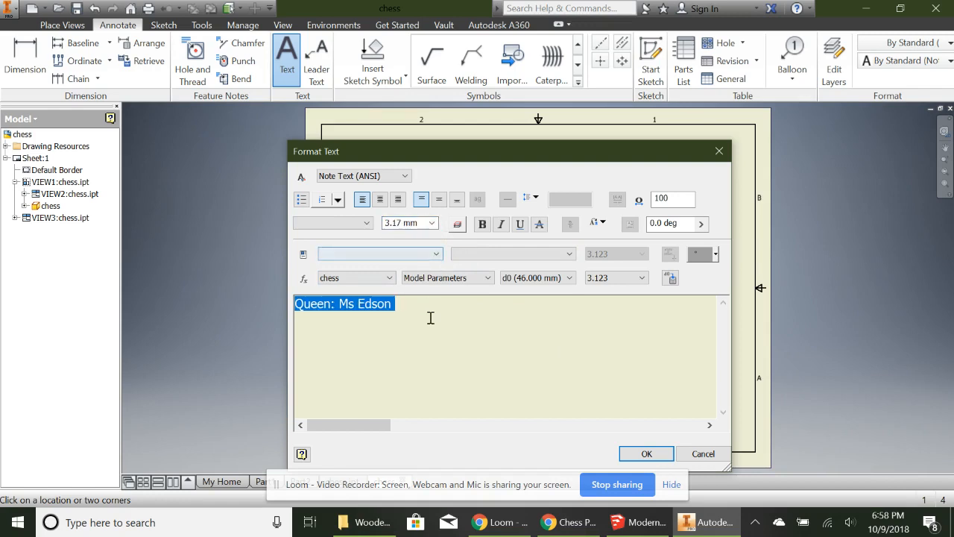
click(635, 453)
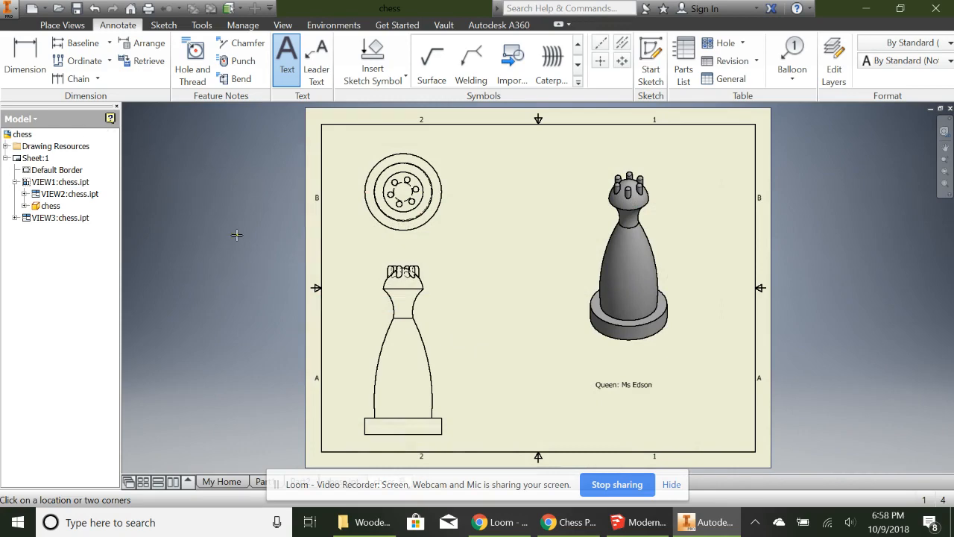
key(Escape)
Set the note's text height to 6.10 mm and move the note slightly lower beneath the isometric view.
click(605, 384)
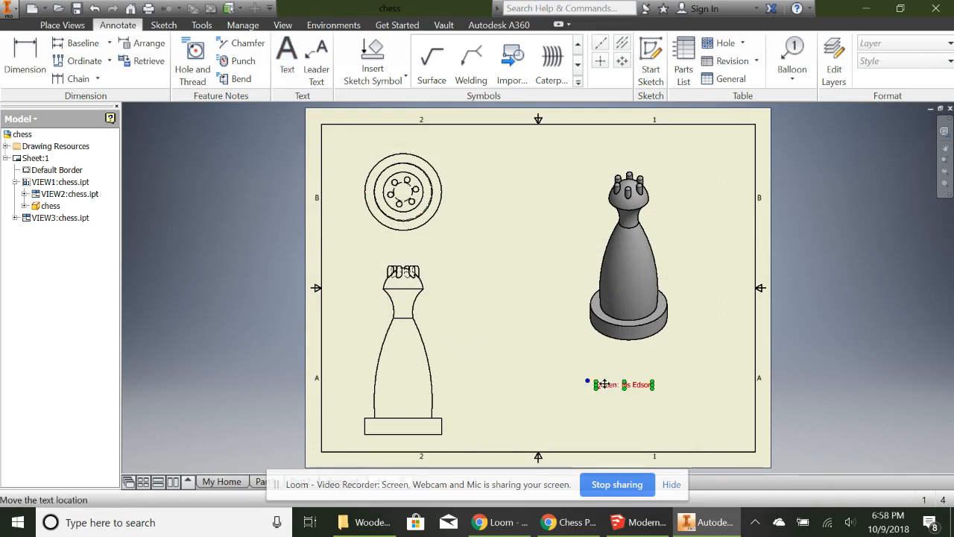
double_click(605, 384)
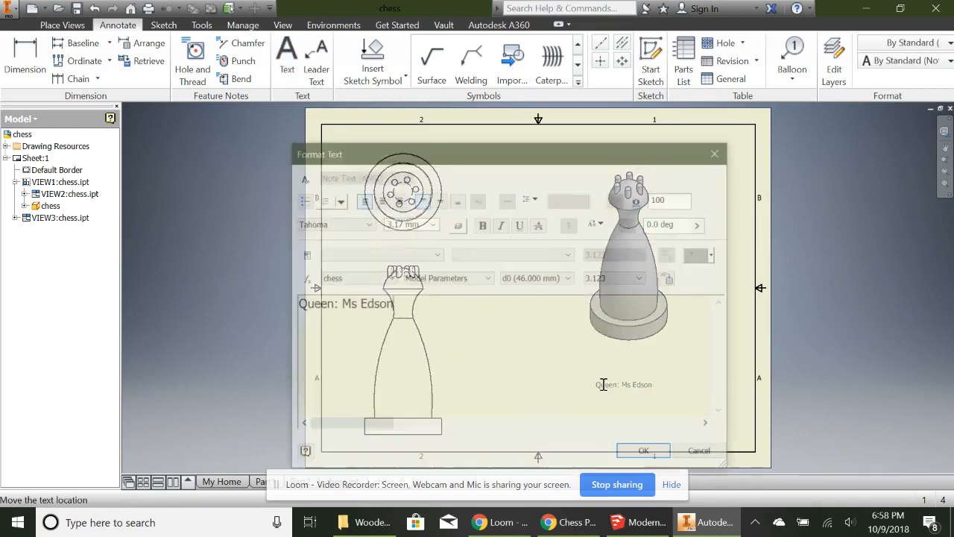
drag(406, 309, 297, 305)
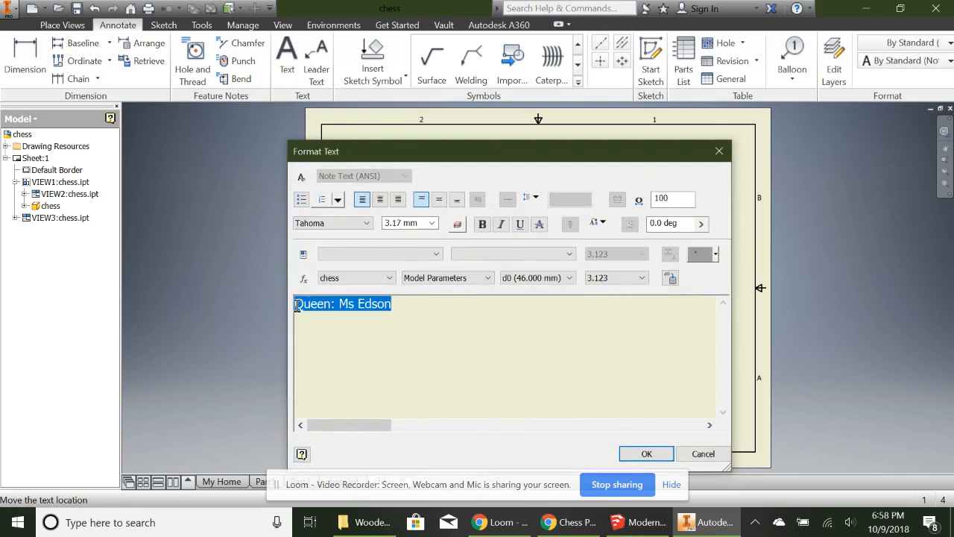
click(432, 222)
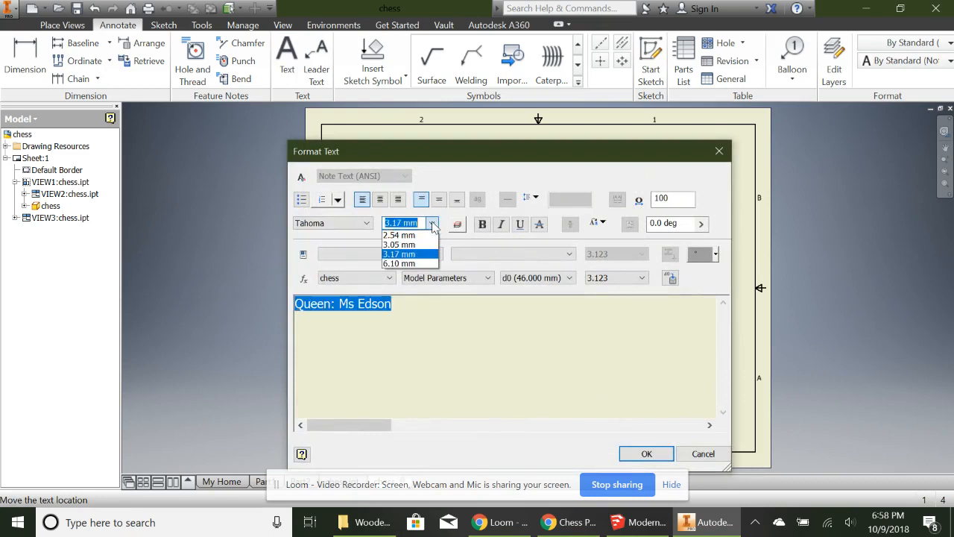
click(421, 266)
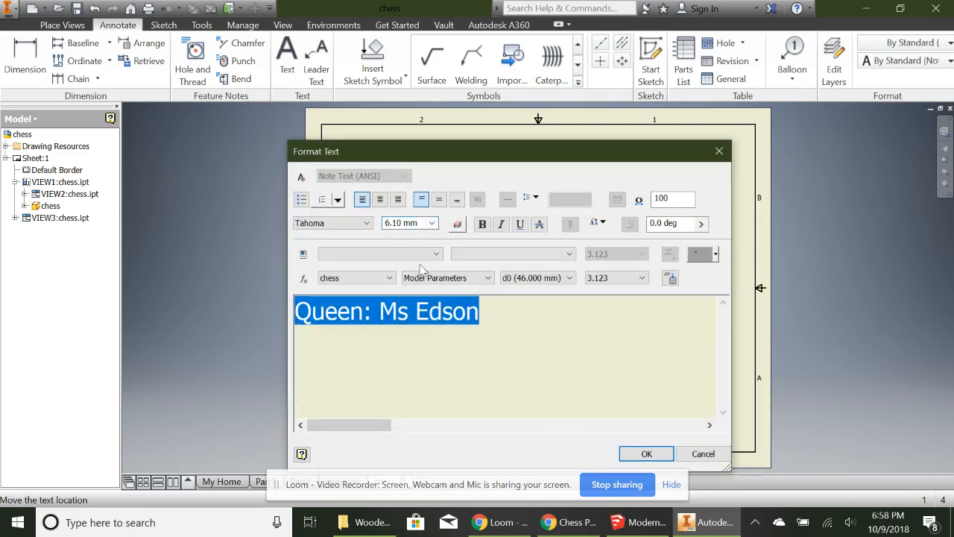
click(642, 454)
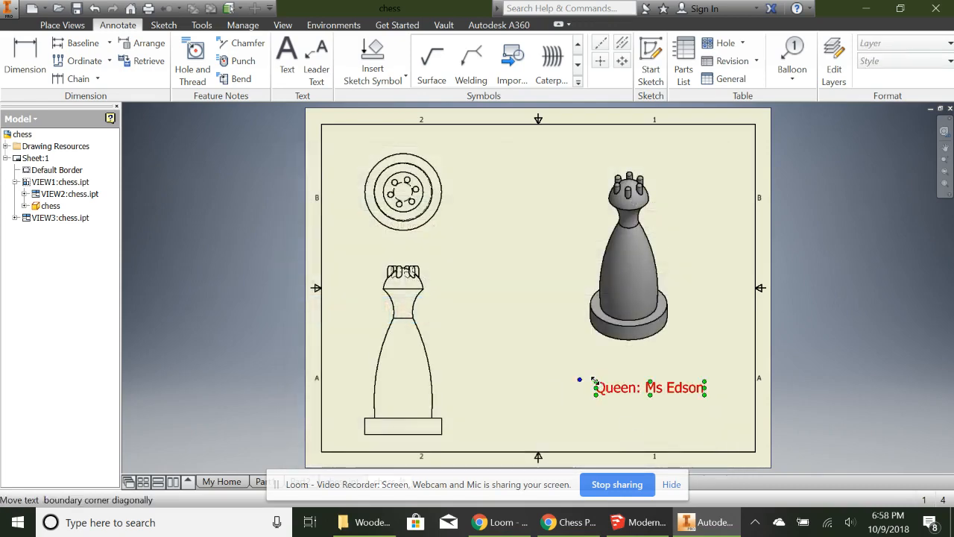
drag(597, 386, 607, 408)
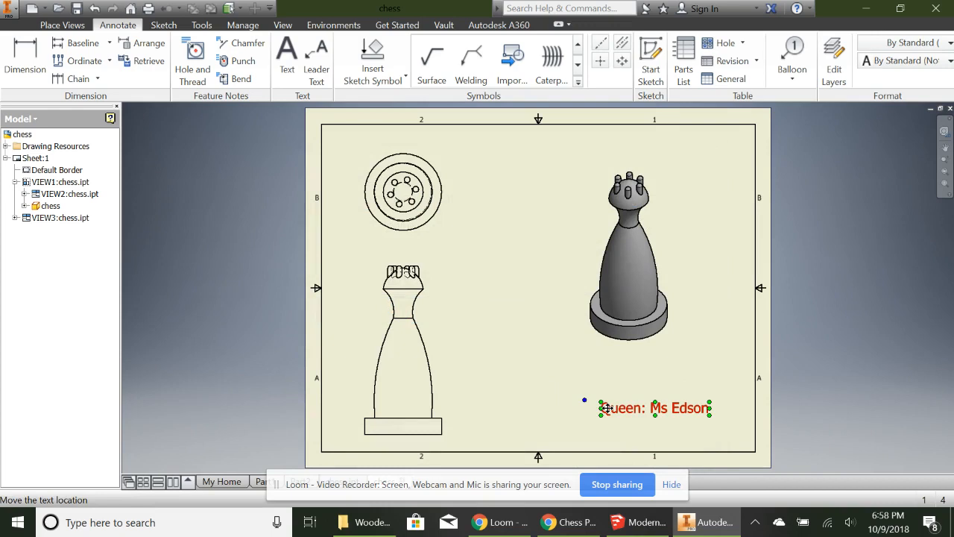
click(691, 352)
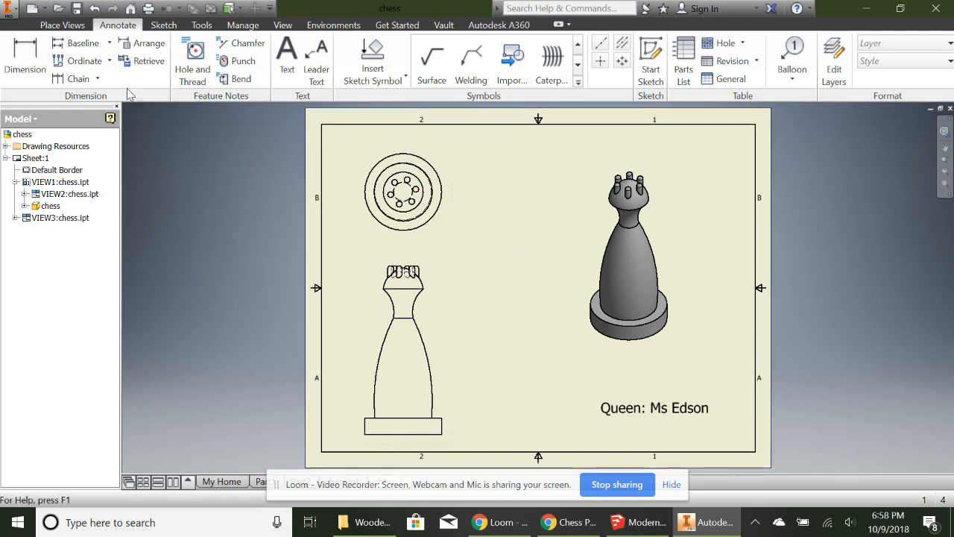
Dimension the base width in the front view between its two vertical edges, placing the dimension below the base.
click(25, 61)
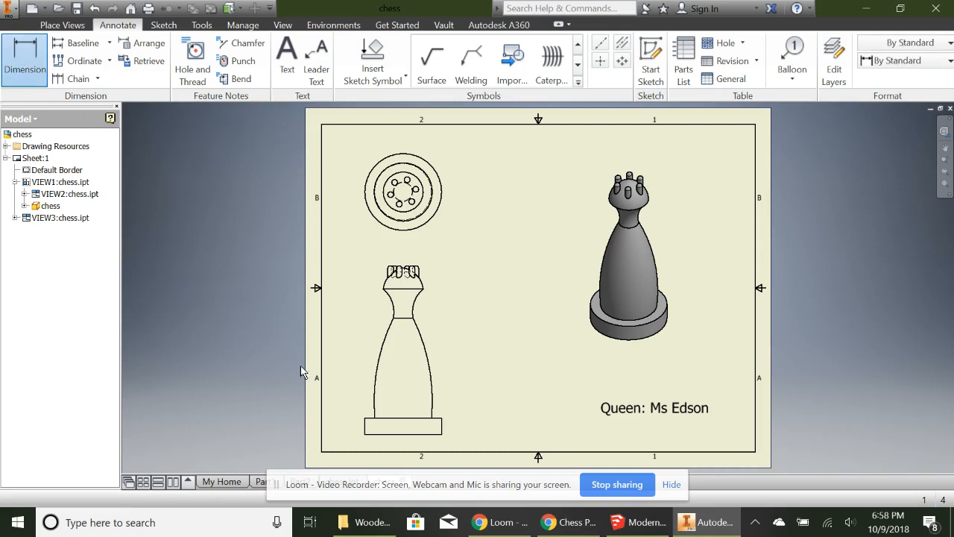
click(365, 426)
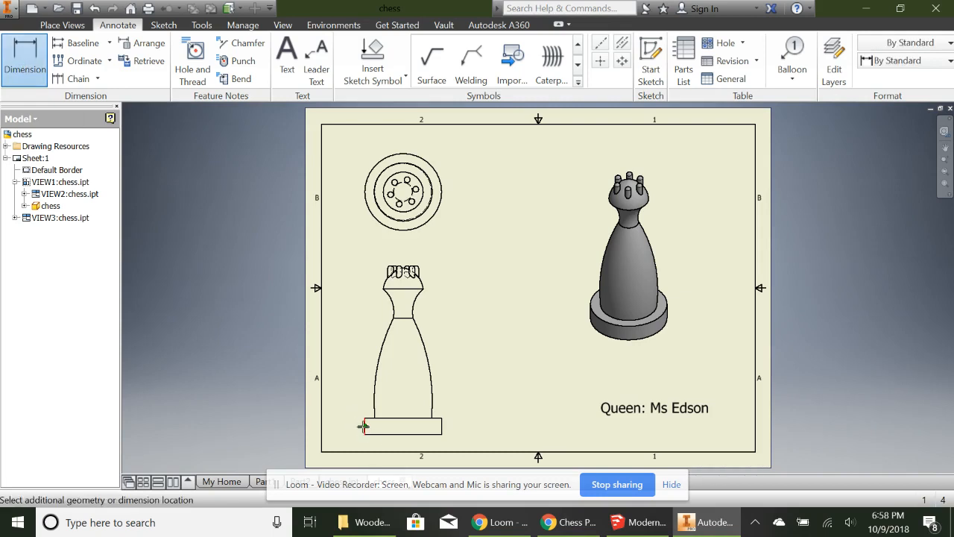
click(440, 426)
click(445, 449)
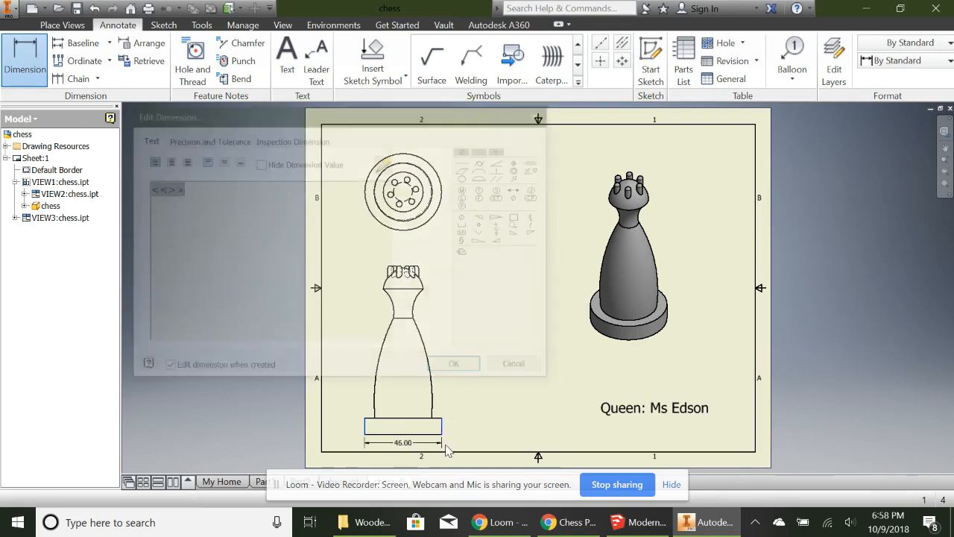
click(458, 368)
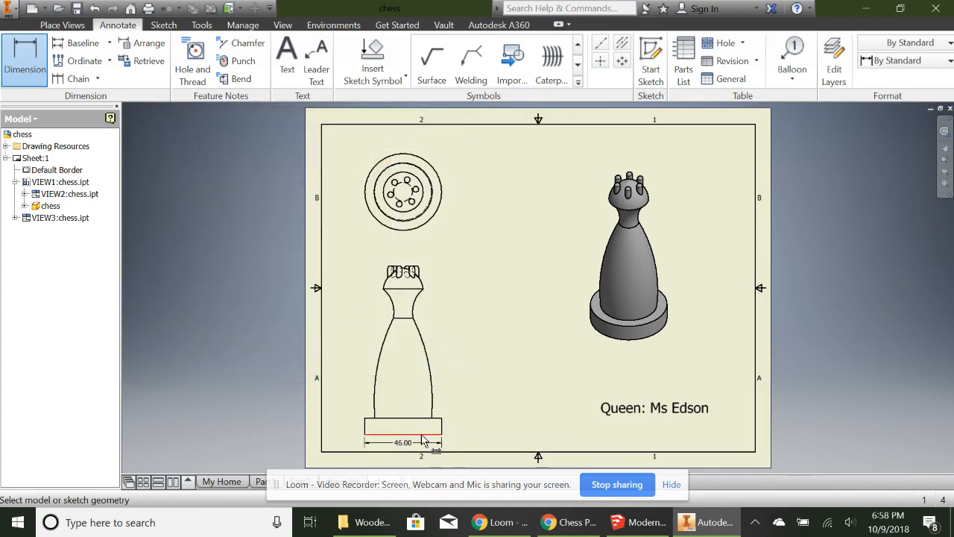
click(421, 435)
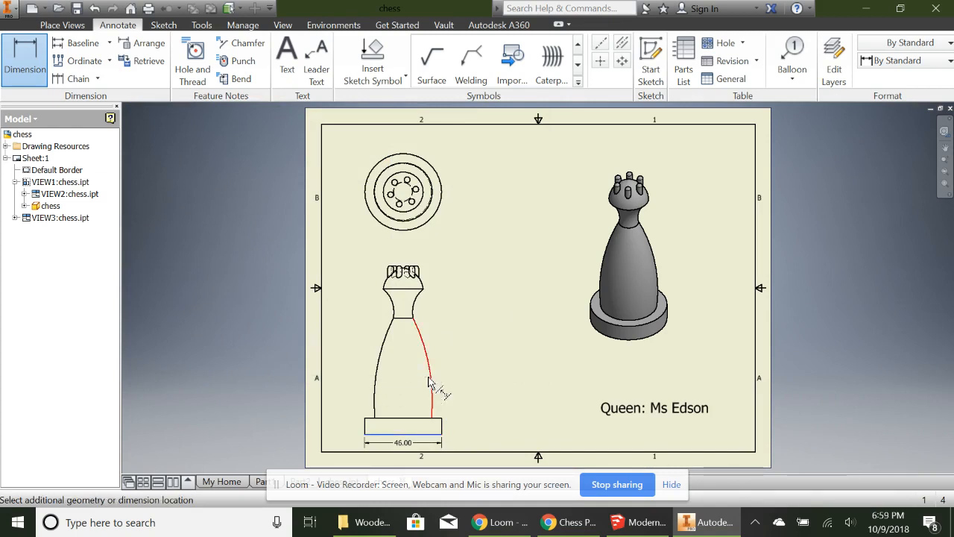
key(Escape)
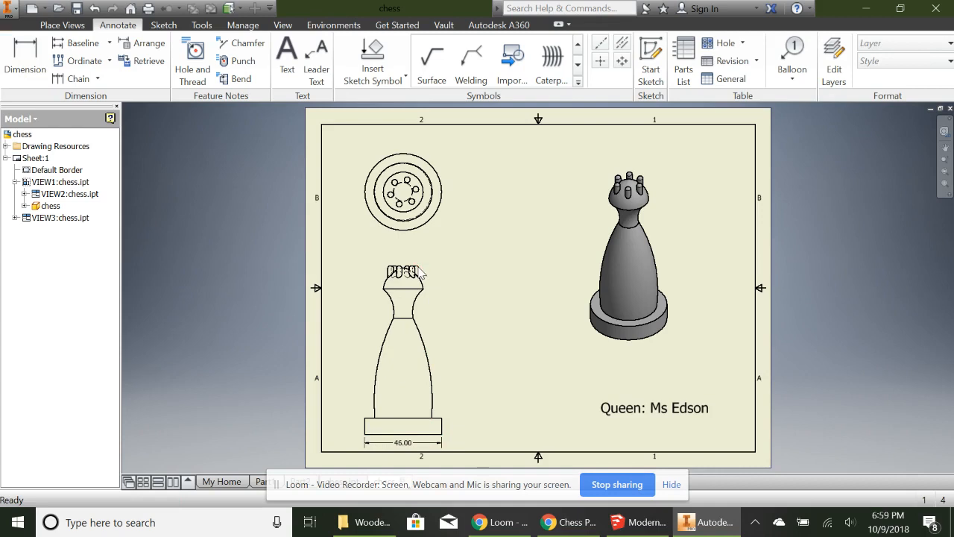
click(418, 267)
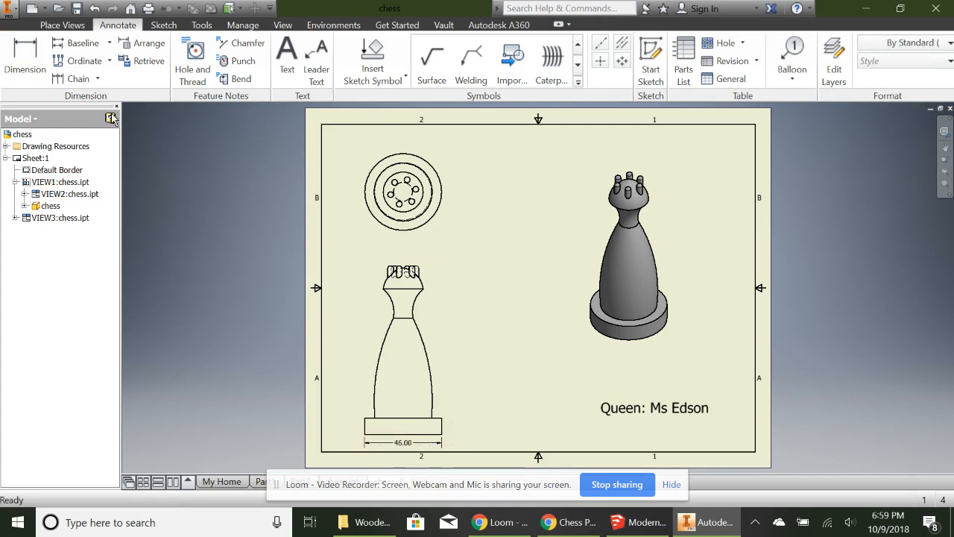
Dimension the overall height in the front view from the crown's top to the base's bottom edge, placing it right of the piece.
click(25, 60)
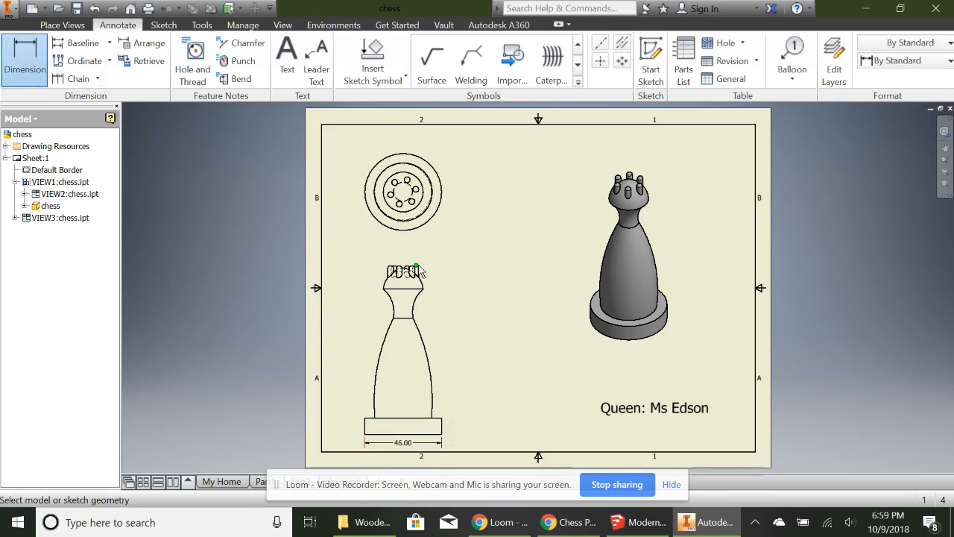
click(418, 271)
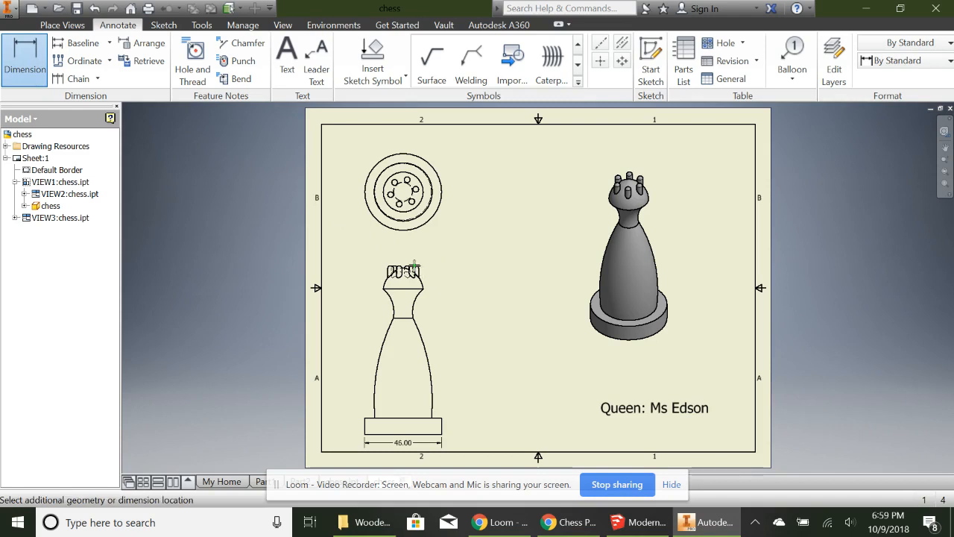
click(426, 433)
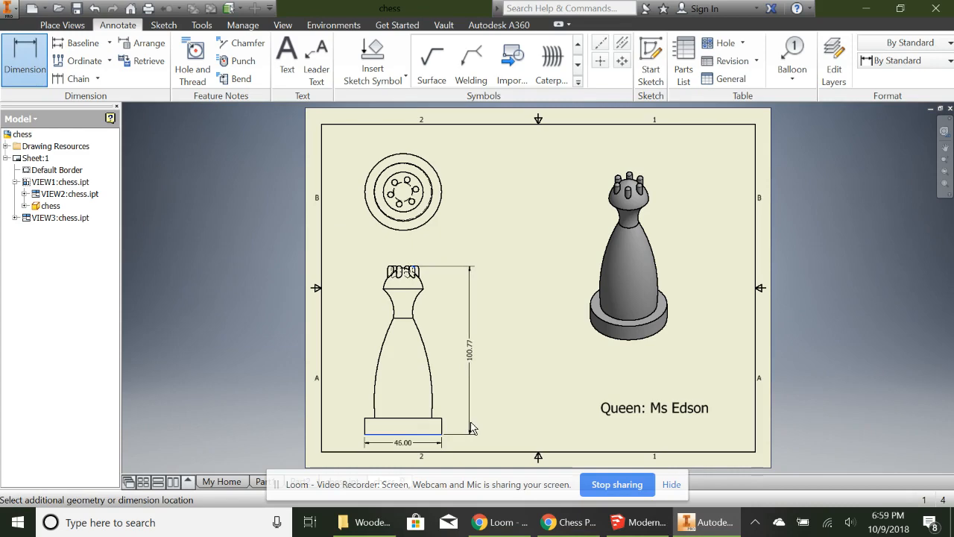
click(471, 427)
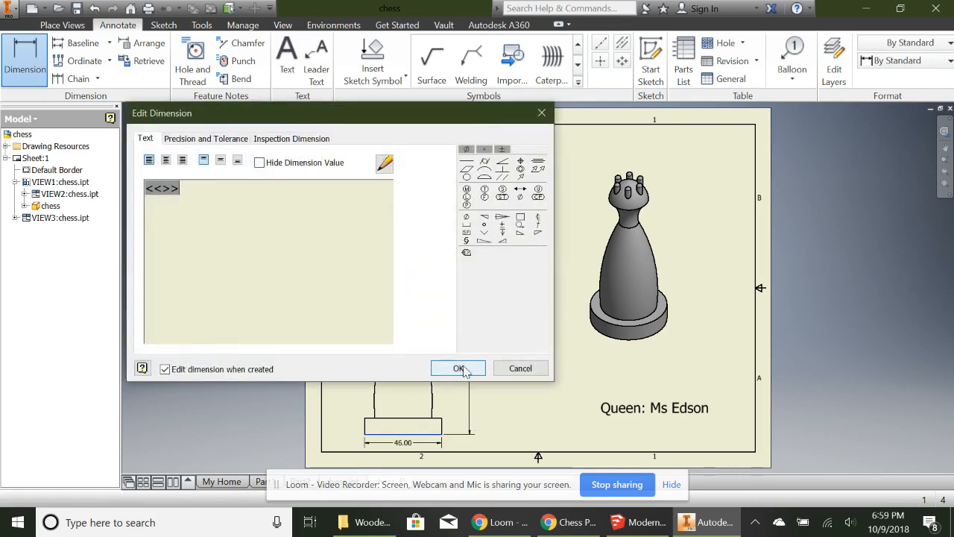
click(457, 367)
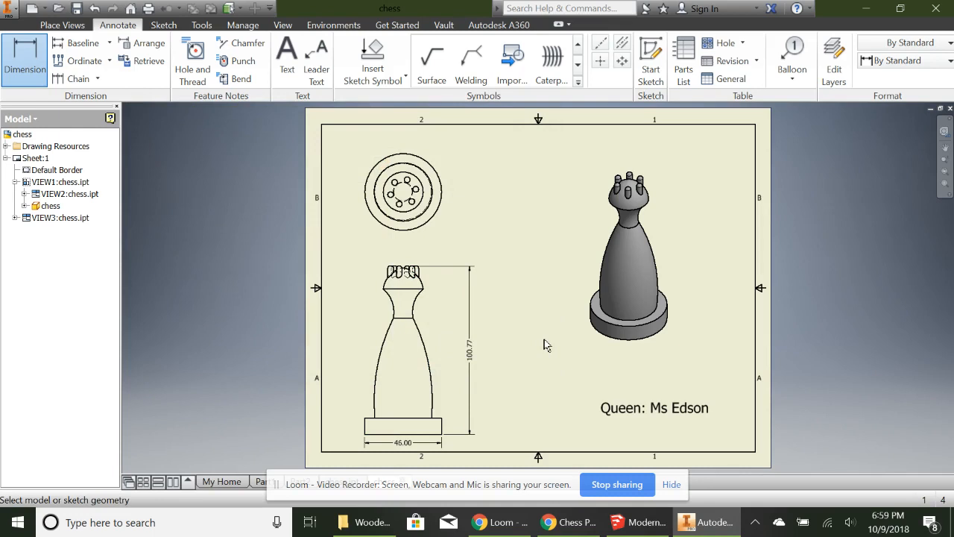
Save the drawing as chess, an Inventor Drawing File (*.dwg), in the Engineering folder under Documents.
click(12, 10)
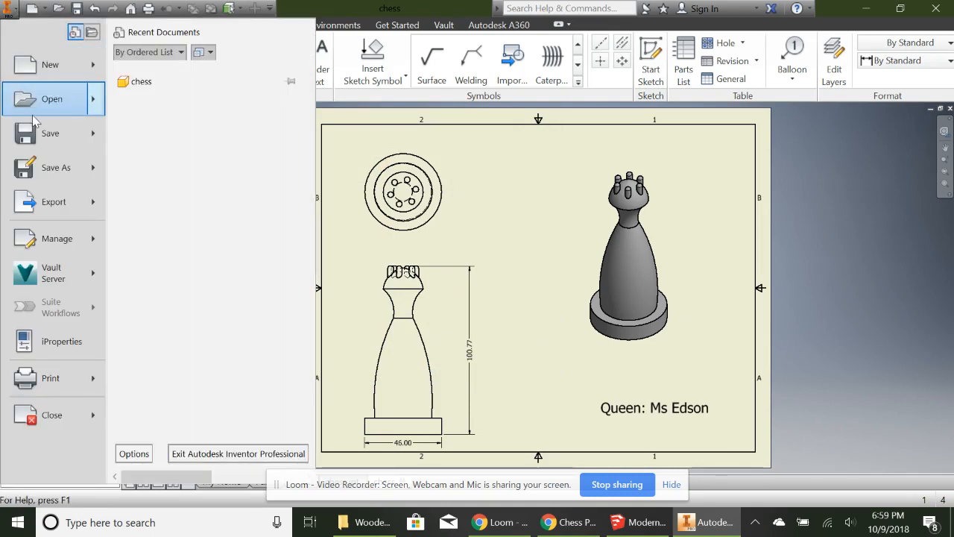
click(41, 131)
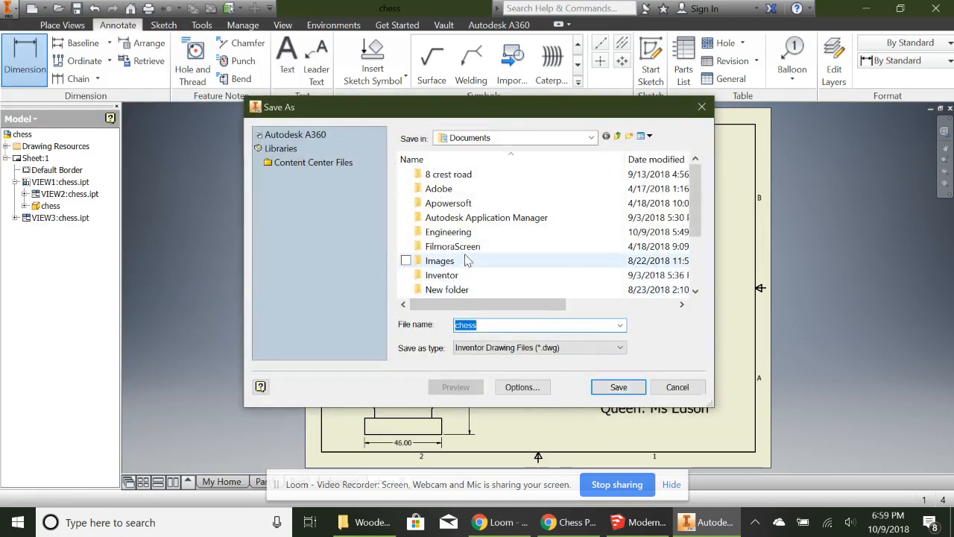
double_click(476, 233)
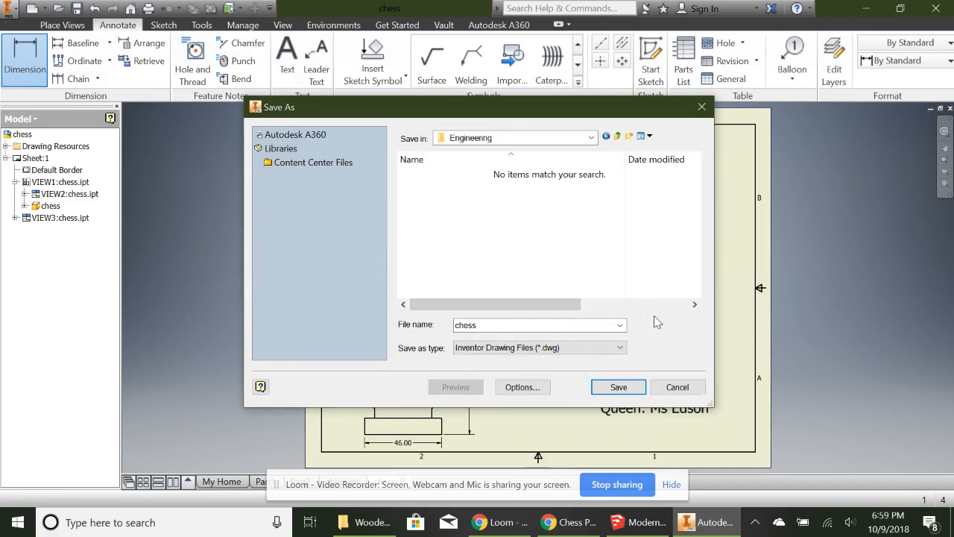
click(618, 387)
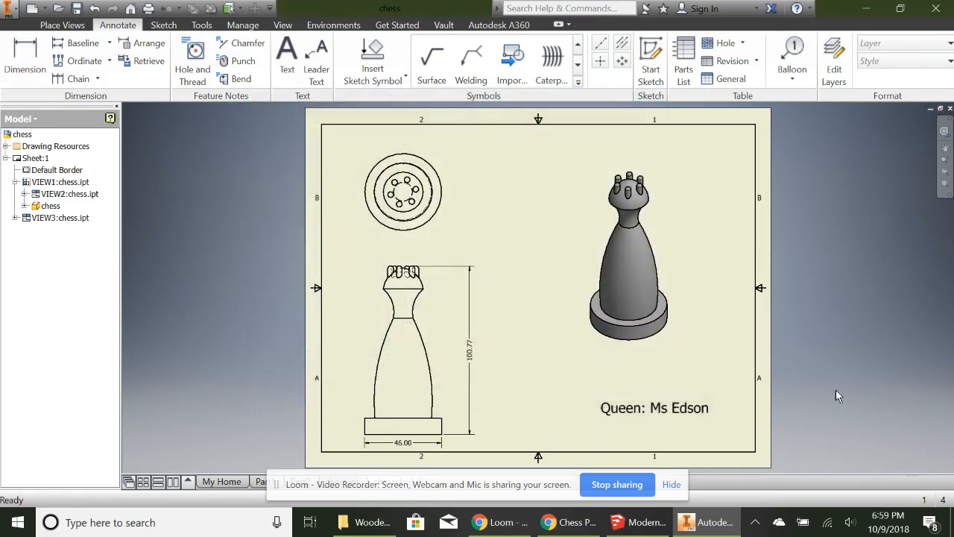